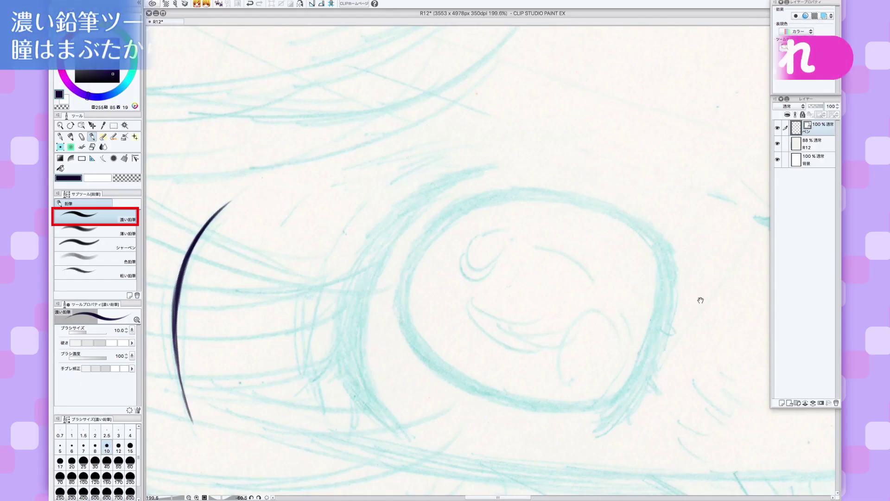
- Ink the upper eyelid line over the sketch by layering short strokes with the dark pencil at size 10
{"action": "left_click_drag", "start_coordinate": [699, 298], "coordinate": [665, 201]}
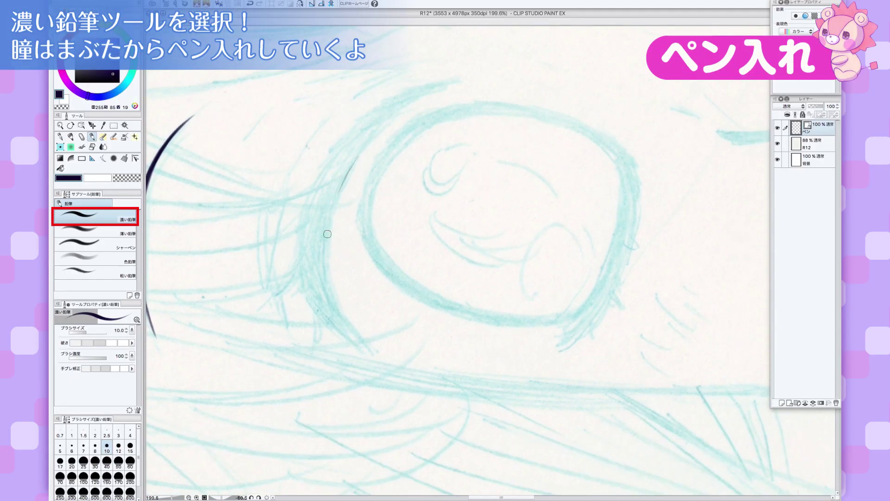
{"action": "left_click_drag", "start_coordinate": [334, 207], "coordinate": [330, 238]}
{"action": "mouse_move", "coordinate": [356, 166]}
{"action": "left_mouse_down"}
{"action": "mouse_move", "coordinate": [327, 243]}
{"action": "mouse_move", "coordinate": [328, 278]}
{"action": "mouse_move", "coordinate": [332, 217]}
{"action": "mouse_move", "coordinate": [326, 263]}
{"action": "left_mouse_up"}
{"action": "left_click_drag", "start_coordinate": [333, 230], "coordinate": [336, 288]}
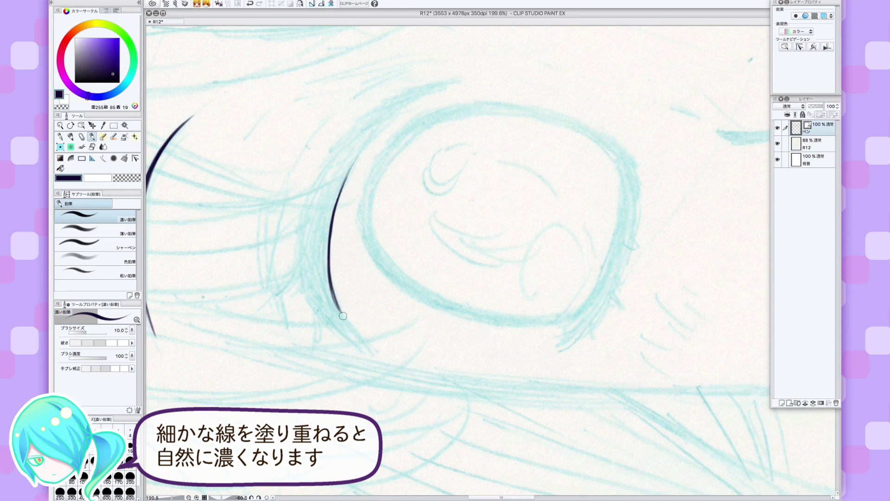
{"action": "left_click_drag", "start_coordinate": [334, 207], "coordinate": [333, 285]}
{"action": "left_click_drag", "start_coordinate": [329, 227], "coordinate": [330, 297]}
{"action": "left_click_drag", "start_coordinate": [330, 297], "coordinate": [353, 174]}
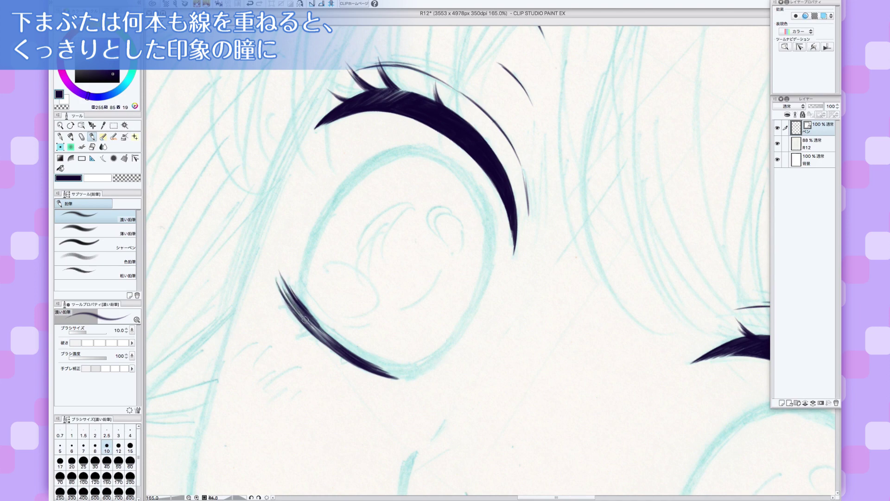
- Thicken the lower eyelid with overlapping dark pencil strokes and ink its corner where it meets the iris outline
{"action": "left_click_drag", "start_coordinate": [291, 296], "coordinate": [316, 330]}
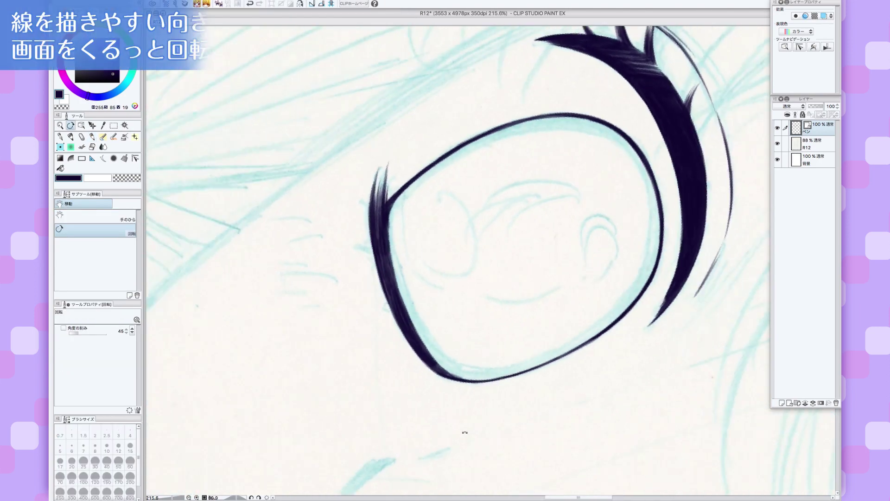
{"action": "mouse_move", "coordinate": [463, 427]}
{"action": "left_mouse_down"}
{"action": "mouse_move", "coordinate": [554, 414]}
{"action": "mouse_move", "coordinate": [645, 337]}
{"action": "left_mouse_up"}
{"action": "key", "text": "p"}
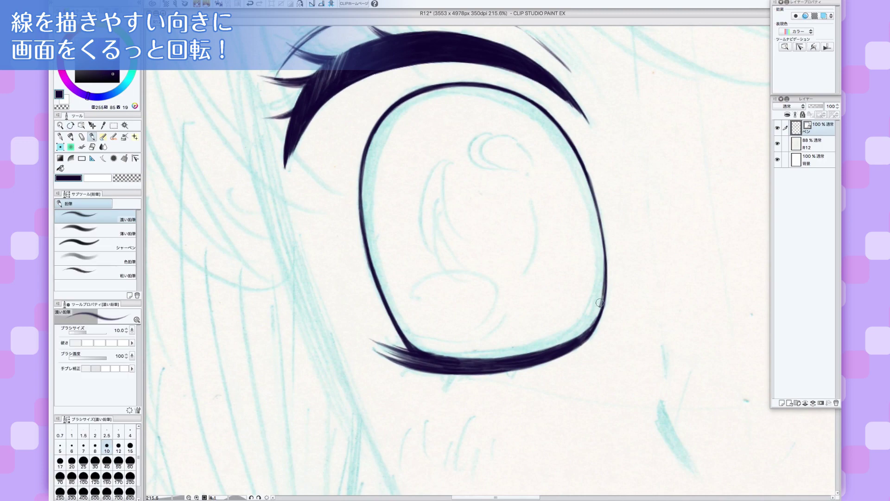
{"action": "left_click_drag", "start_coordinate": [588, 323], "coordinate": [571, 344]}
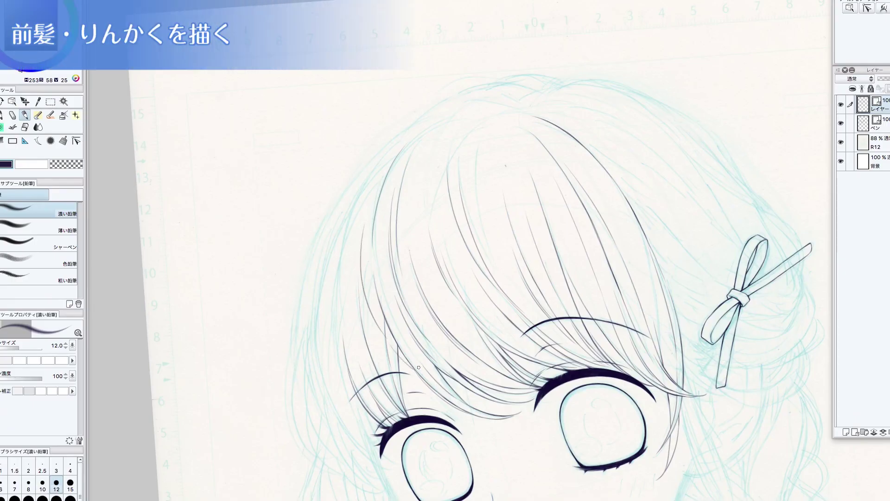
- Ink fine strands of the bangs above the eyebrow with the dark pencil at size 12
{"action": "scroll", "coordinate": [418, 367], "scroll_direction": "up", "scroll_amount": 3}
{"action": "scroll", "coordinate": [396, 287], "scroll_direction": "up", "scroll_amount": 2}
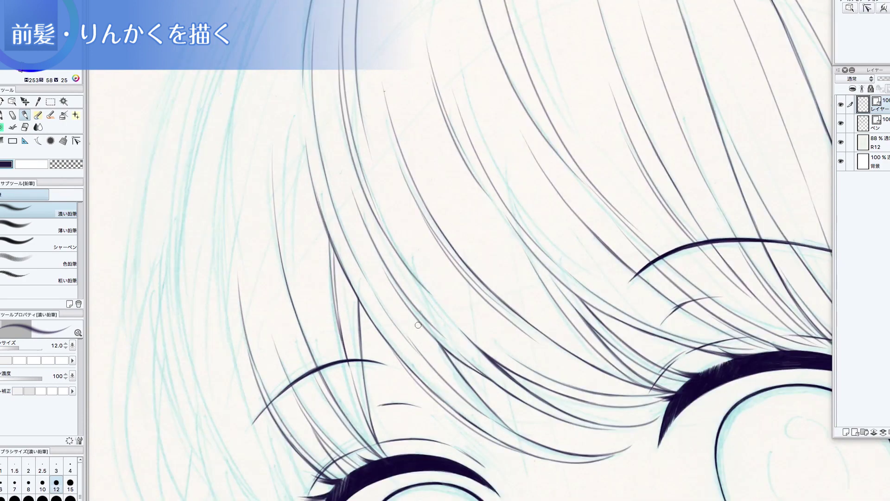
{"action": "left_click_drag", "start_coordinate": [294, 226], "coordinate": [292, 188]}
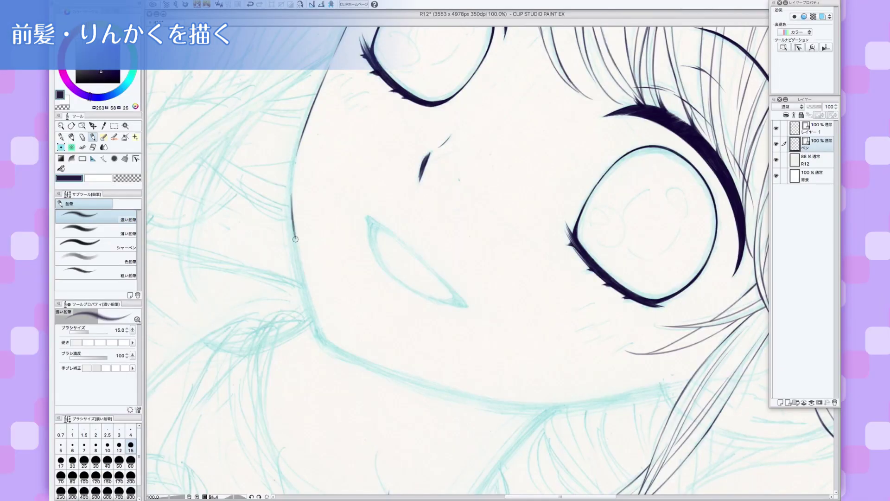
- Ink the face contour along the cheeks down to the chin on the pen layer with the dark pencil at size 15
{"action": "mouse_move", "coordinate": [296, 241]}
{"action": "left_mouse_down"}
{"action": "mouse_move", "coordinate": [306, 282]}
{"action": "mouse_move", "coordinate": [302, 245]}
{"action": "mouse_move", "coordinate": [310, 304]}
{"action": "left_mouse_up"}
{"action": "left_click_drag", "start_coordinate": [492, 208], "coordinate": [493, 169]}
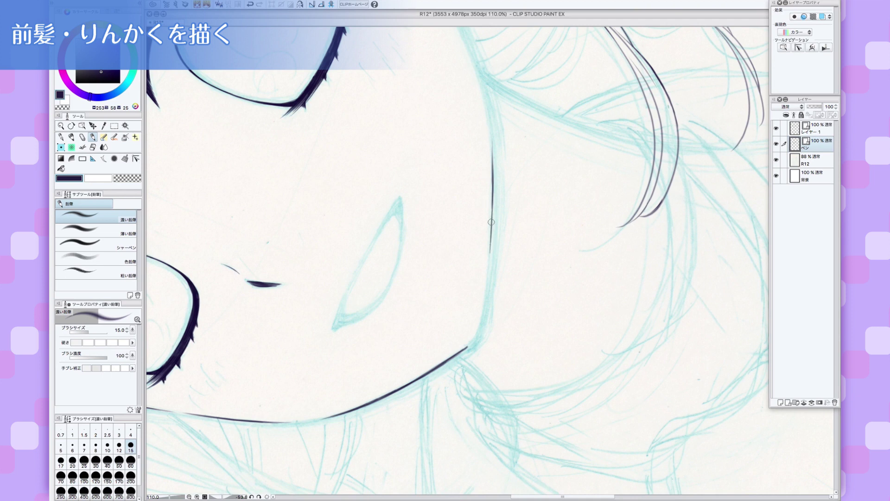
{"action": "left_click_drag", "start_coordinate": [487, 277], "coordinate": [482, 315]}
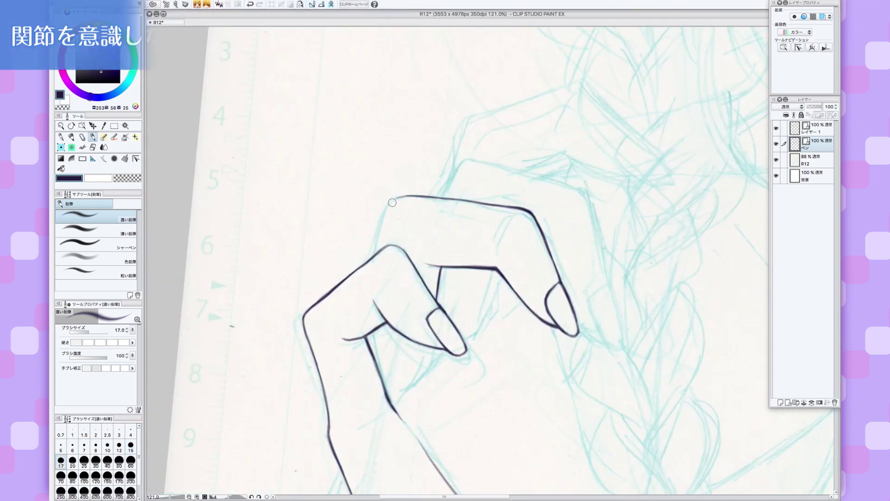
- Ink the raised hand's fingers with the dark pencil at size 17, overlapping strokes at the joints and finger pads
{"action": "mouse_move", "coordinate": [393, 199]}
{"action": "left_mouse_down"}
{"action": "mouse_move", "coordinate": [373, 258]}
{"action": "mouse_move", "coordinate": [398, 273]}
{"action": "mouse_move", "coordinate": [408, 322]}
{"action": "left_mouse_up"}
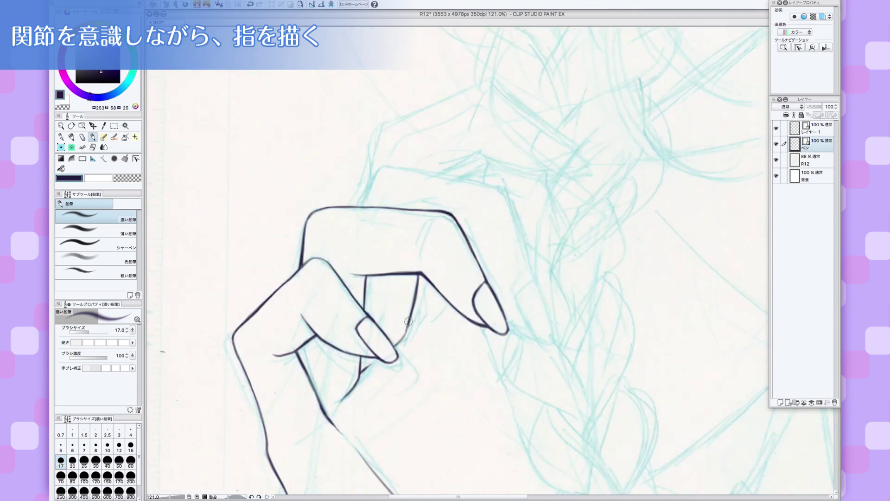
{"action": "left_click_drag", "start_coordinate": [383, 165], "coordinate": [360, 209]}
{"action": "left_click_drag", "start_coordinate": [531, 236], "coordinate": [523, 291]}
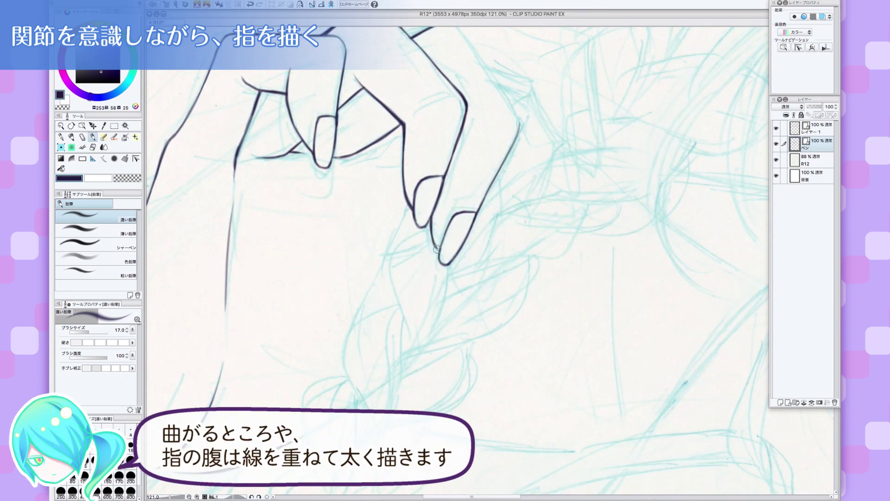
{"action": "mouse_move", "coordinate": [434, 238]}
{"action": "left_mouse_down"}
{"action": "mouse_move", "coordinate": [430, 221]}
{"action": "mouse_move", "coordinate": [429, 315]}
{"action": "left_mouse_up"}
{"action": "left_click_drag", "start_coordinate": [434, 157], "coordinate": [438, 170]}
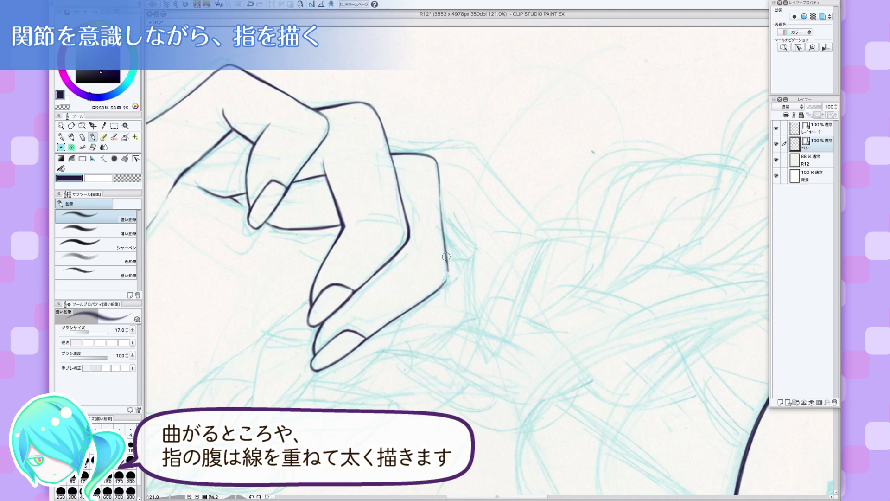
{"action": "left_click_drag", "start_coordinate": [436, 162], "coordinate": [441, 206]}
{"action": "left_click_drag", "start_coordinate": [444, 248], "coordinate": [448, 278]}
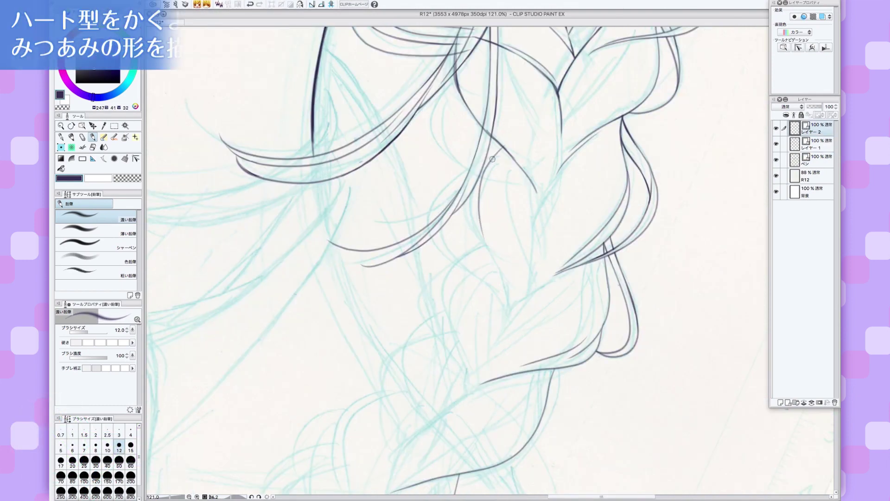
- Ink the braid's heart-shaped segments with the dark pencil at size 12, trimming overlapping ends with the vector eraser
{"action": "left_click_drag", "start_coordinate": [495, 158], "coordinate": [505, 297]}
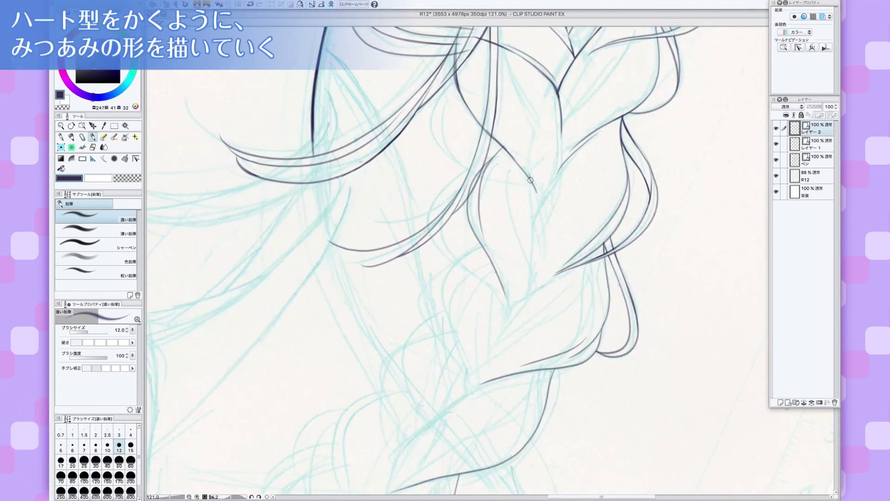
{"action": "key", "text": "e"}
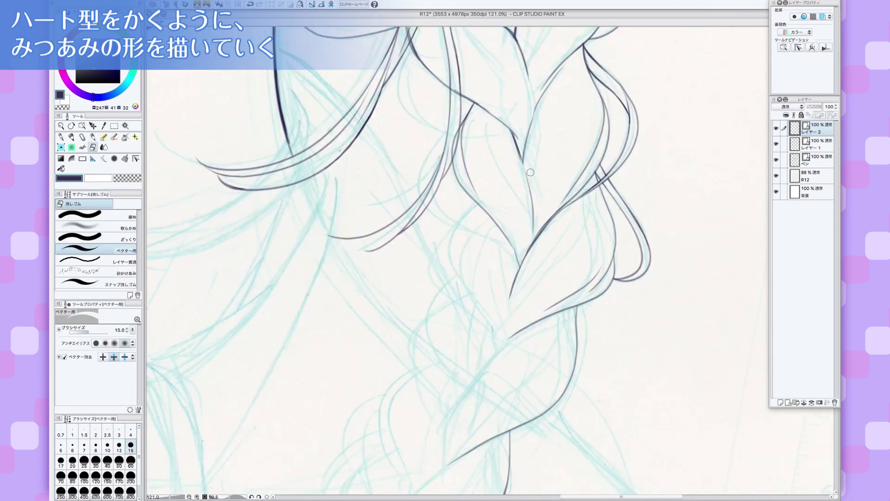
{"action": "scroll", "coordinate": [564, 83], "scroll_direction": "up", "scroll_amount": 3}
{"action": "left_click_drag", "start_coordinate": [535, 151], "coordinate": [519, 226]}
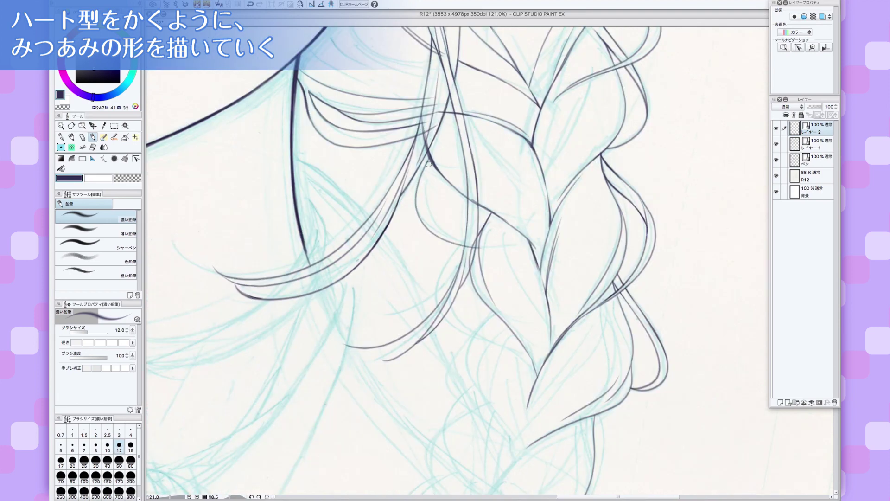
{"action": "mouse_move", "coordinate": [430, 161]}
{"action": "left_mouse_down"}
{"action": "mouse_move", "coordinate": [445, 234]}
{"action": "mouse_move", "coordinate": [483, 236]}
{"action": "left_mouse_up"}
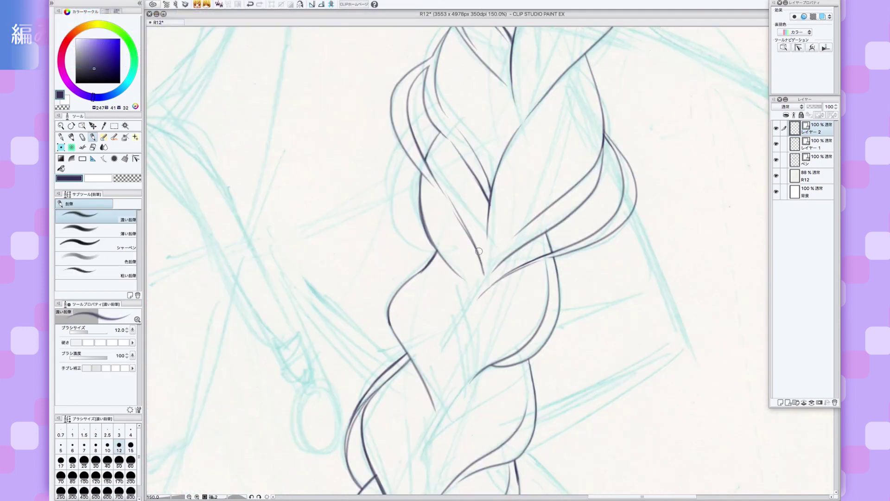
- Add fine strand lines inside the woven sections of the braid with the dark pencil at size 12
{"action": "left_click_drag", "start_coordinate": [473, 186], "coordinate": [484, 232]}
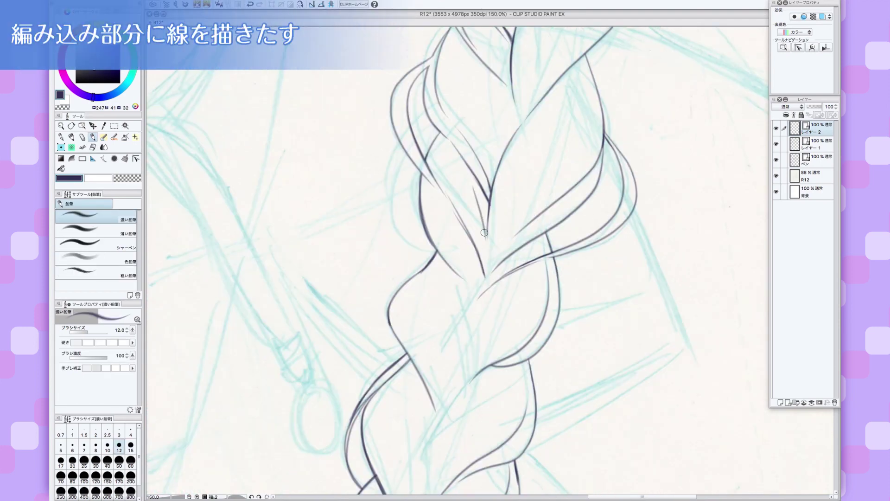
{"action": "scroll", "coordinate": [487, 239], "scroll_direction": "down", "scroll_amount": 8}
{"action": "left_click_drag", "start_coordinate": [479, 155], "coordinate": [492, 252]}
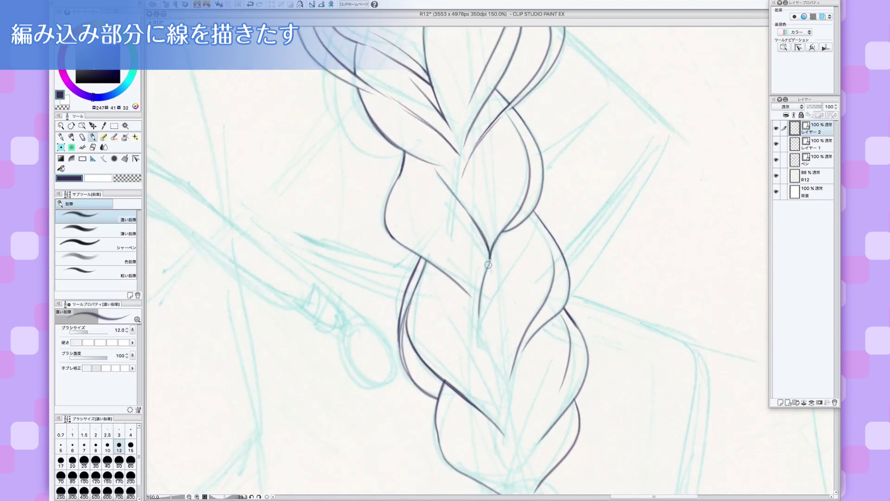
{"action": "left_click_drag", "start_coordinate": [465, 152], "coordinate": [459, 268]}
{"action": "left_click_drag", "start_coordinate": [510, 218], "coordinate": [487, 290]}
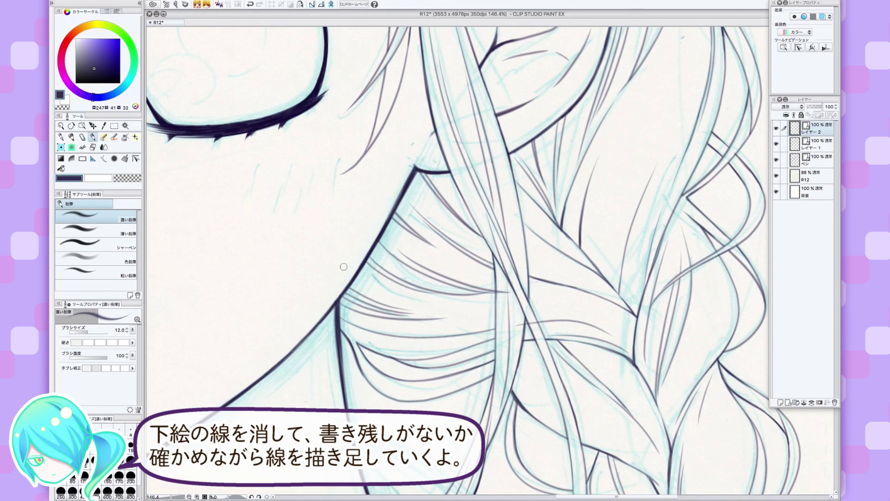
- Hide the R12 sketch layer to check the hair line art for gaps, touch it up, and show the sketch again
{"action": "left_click", "coordinate": [776, 176]}
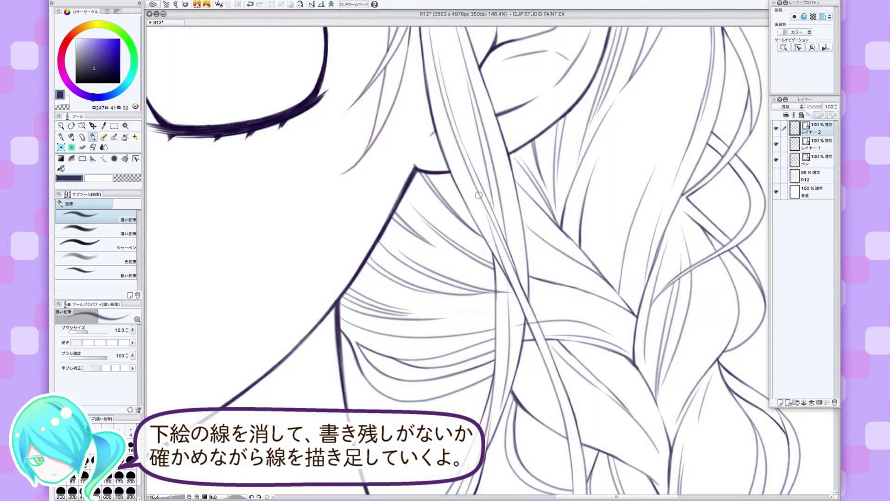
{"action": "key", "text": "e"}
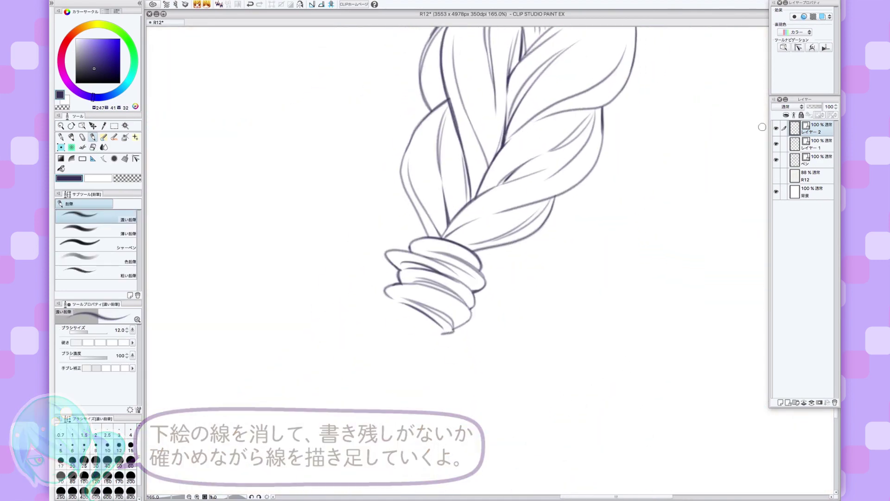
{"action": "left_click", "coordinate": [776, 176]}
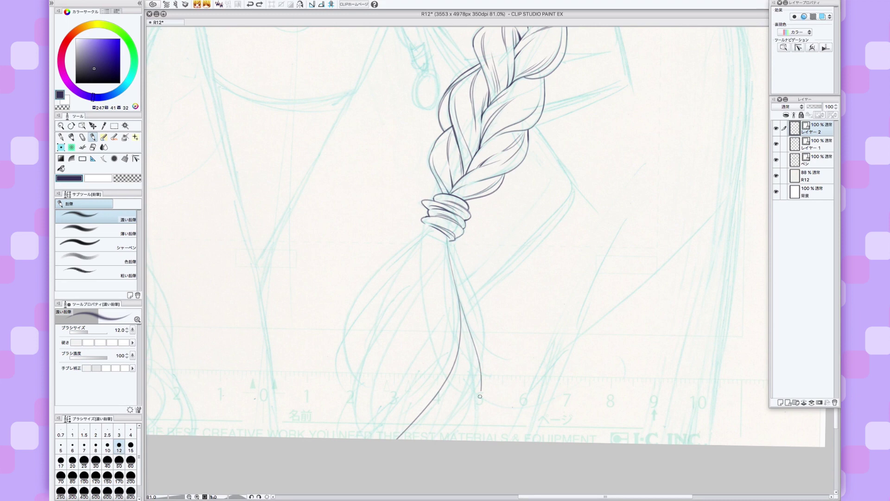
- Ink the loose hair strands fanning out below the braid's tie with long curved dark pencil strokes at size 12
{"action": "left_click_drag", "start_coordinate": [475, 325], "coordinate": [459, 438]}
{"action": "left_click_drag", "start_coordinate": [473, 346], "coordinate": [462, 399]}
{"action": "mouse_move", "coordinate": [419, 241]}
{"action": "left_mouse_down"}
{"action": "mouse_move", "coordinate": [352, 403]}
{"action": "mouse_move", "coordinate": [359, 417]}
{"action": "left_mouse_up"}
{"action": "mouse_move", "coordinate": [403, 288]}
{"action": "left_mouse_down"}
{"action": "mouse_move", "coordinate": [380, 300]}
{"action": "mouse_move", "coordinate": [357, 364]}
{"action": "left_mouse_up"}
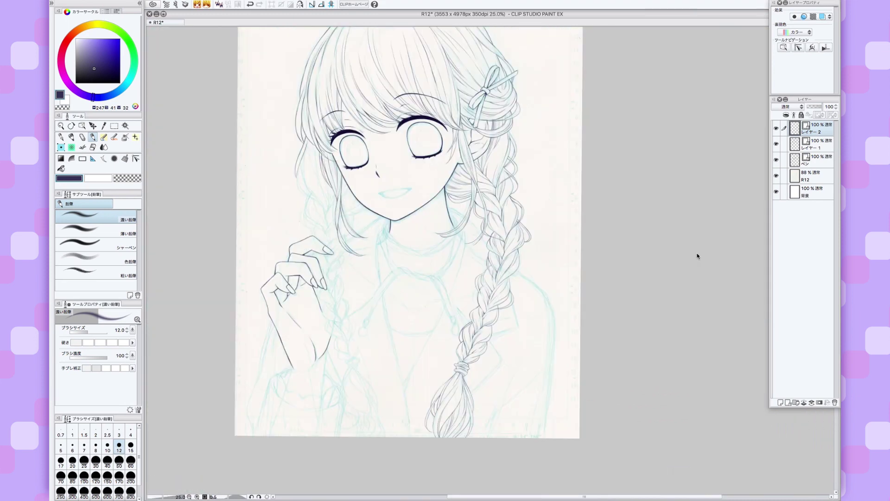
- Ink the choker's ribbon and the small end piece above its round charm with the dark pencil on the pen layer
{"action": "left_click_drag", "start_coordinate": [383, 109], "coordinate": [464, 317]}
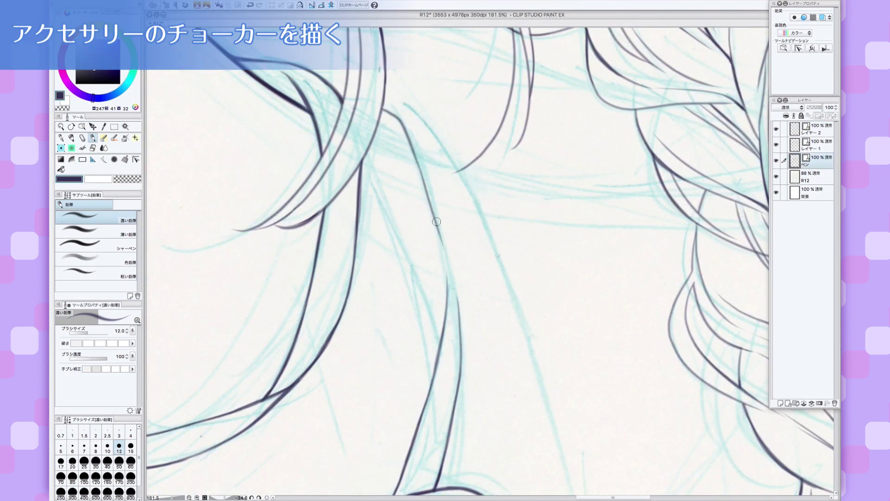
{"action": "left_click_drag", "start_coordinate": [401, 122], "coordinate": [451, 260]}
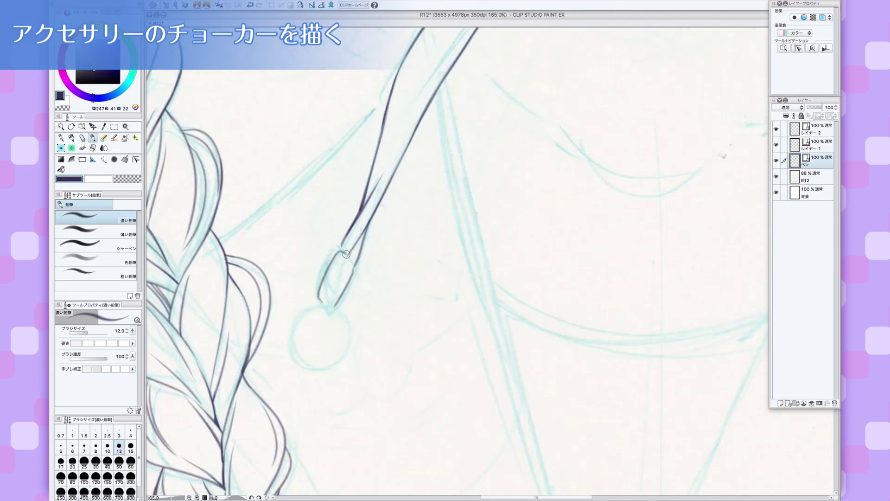
{"action": "left_click_drag", "start_coordinate": [347, 254], "coordinate": [336, 251]}
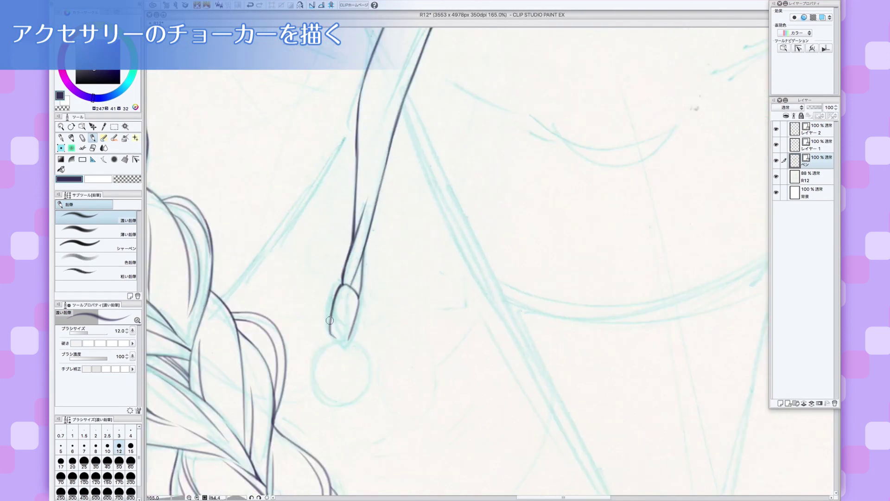
{"action": "left_click_drag", "start_coordinate": [334, 283], "coordinate": [340, 342]}
{"action": "left_click_drag", "start_coordinate": [366, 296], "coordinate": [357, 314]}
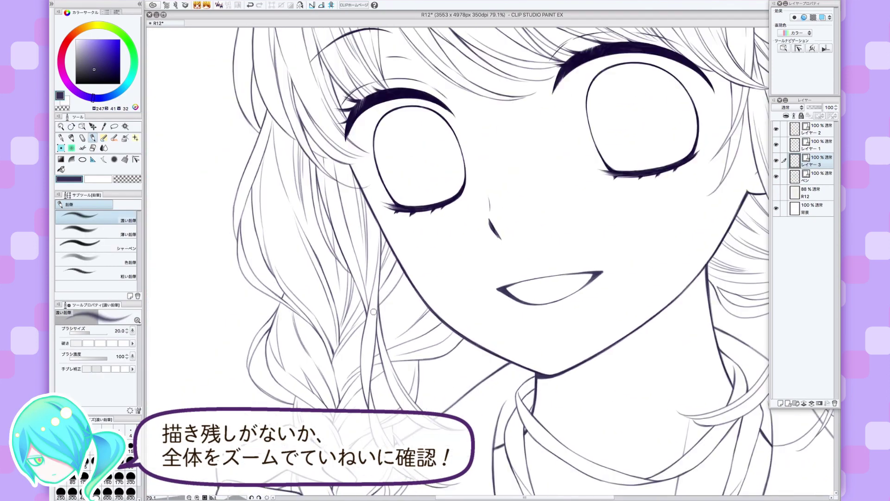
{"action": "left_click_drag", "start_coordinate": [374, 312], "coordinate": [656, 309]}
{"action": "scroll", "coordinate": [664, 436], "scroll_direction": "down", "scroll_amount": 5}
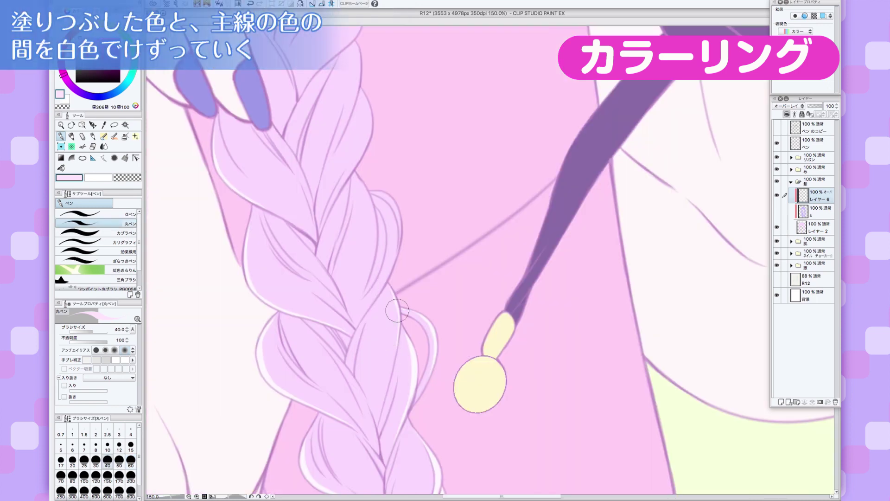
- Draw pale highlights between the fill and the main lines along the braid's edges with the round pen at size 40
{"action": "left_click_drag", "start_coordinate": [397, 310], "coordinate": [387, 368]}
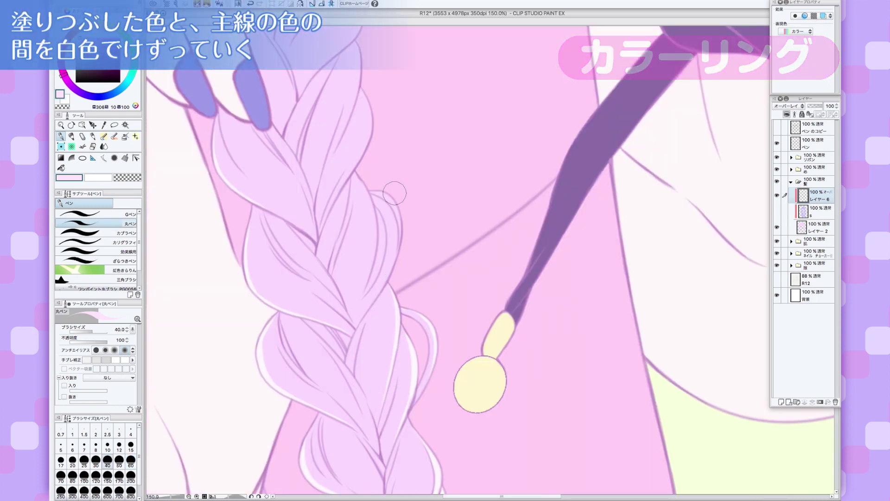
{"action": "mouse_move", "coordinate": [376, 194]}
{"action": "left_mouse_down"}
{"action": "mouse_move", "coordinate": [396, 205]}
{"action": "mouse_move", "coordinate": [401, 242]}
{"action": "mouse_move", "coordinate": [374, 175]}
{"action": "mouse_move", "coordinate": [380, 206]}
{"action": "left_mouse_up"}
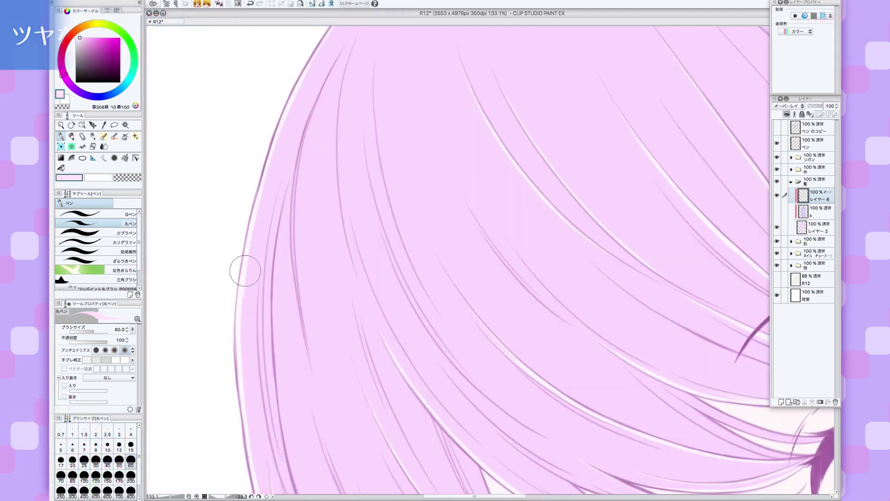
- Paint a pale gloss patch across the outer hair strands with the round pen at size 60 and blend its edges with the Fingertip tool at size 50
{"action": "mouse_move", "coordinate": [242, 264]}
{"action": "left_mouse_down"}
{"action": "mouse_move", "coordinate": [247, 290]}
{"action": "mouse_move", "coordinate": [277, 241]}
{"action": "left_mouse_up"}
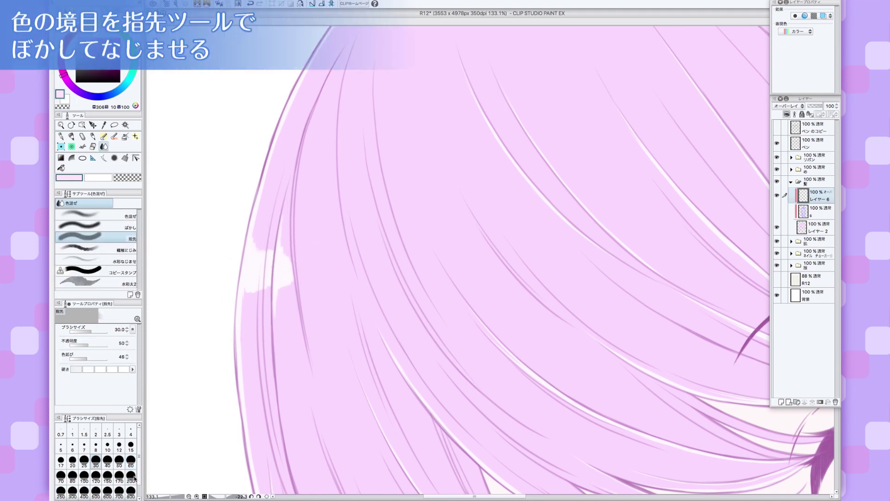
{"action": "left_click", "coordinate": [119, 461]}
{"action": "mouse_move", "coordinate": [247, 290]}
{"action": "left_mouse_down"}
{"action": "mouse_move", "coordinate": [252, 280]}
{"action": "mouse_move", "coordinate": [266, 312]}
{"action": "mouse_move", "coordinate": [285, 284]}
{"action": "left_mouse_up"}
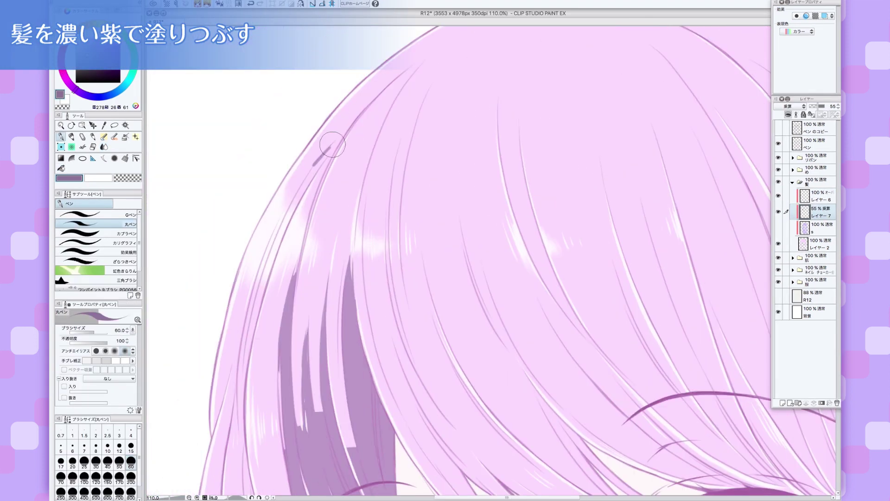
- Paint the outer hair strands near the crown dark purple with the round pen at size 60 and fill the outlined areas
{"action": "left_click_drag", "start_coordinate": [336, 142], "coordinate": [301, 187]}
{"action": "key", "text": "g"}
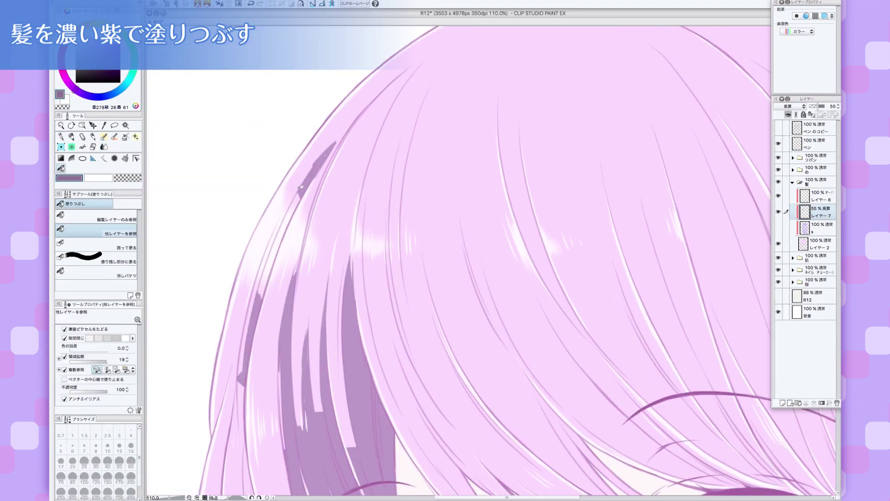
{"action": "key", "text": "p"}
{"action": "mouse_move", "coordinate": [261, 267]}
{"action": "left_mouse_down"}
{"action": "mouse_move", "coordinate": [243, 366]}
{"action": "mouse_move", "coordinate": [243, 332]}
{"action": "mouse_move", "coordinate": [240, 419]}
{"action": "mouse_move", "coordinate": [242, 403]}
{"action": "left_mouse_up"}
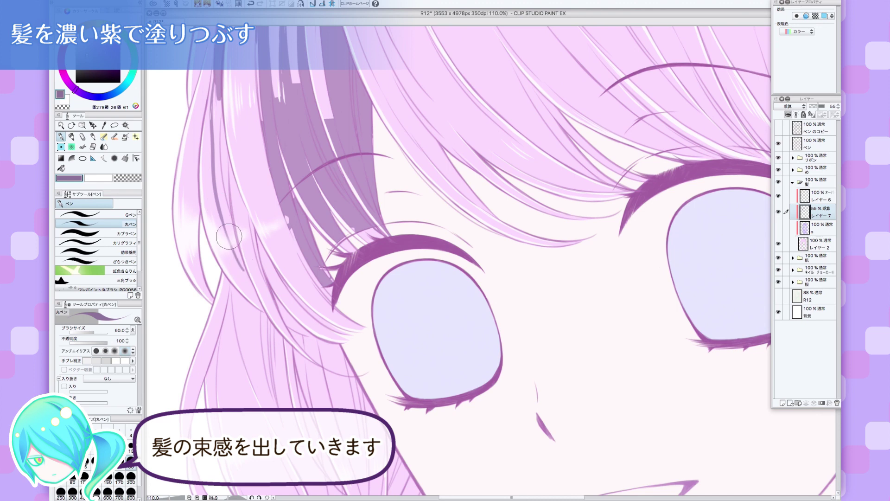
- Outline and fill the side hair beside the eye in dark purple, painting over the leftover gaps with the round pen at size 60
{"action": "mouse_move", "coordinate": [229, 236]}
{"action": "left_mouse_down"}
{"action": "mouse_move", "coordinate": [218, 134]}
{"action": "mouse_move", "coordinate": [230, 227]}
{"action": "mouse_move", "coordinate": [273, 320]}
{"action": "mouse_move", "coordinate": [241, 222]}
{"action": "mouse_move", "coordinate": [241, 139]}
{"action": "mouse_move", "coordinate": [267, 181]}
{"action": "left_mouse_up"}
{"action": "mouse_move", "coordinate": [246, 90]}
{"action": "left_mouse_down"}
{"action": "mouse_move", "coordinate": [237, 132]}
{"action": "mouse_move", "coordinate": [296, 297]}
{"action": "left_mouse_up"}
{"action": "key", "text": "g"}
{"action": "left_click", "coordinate": [275, 222]}
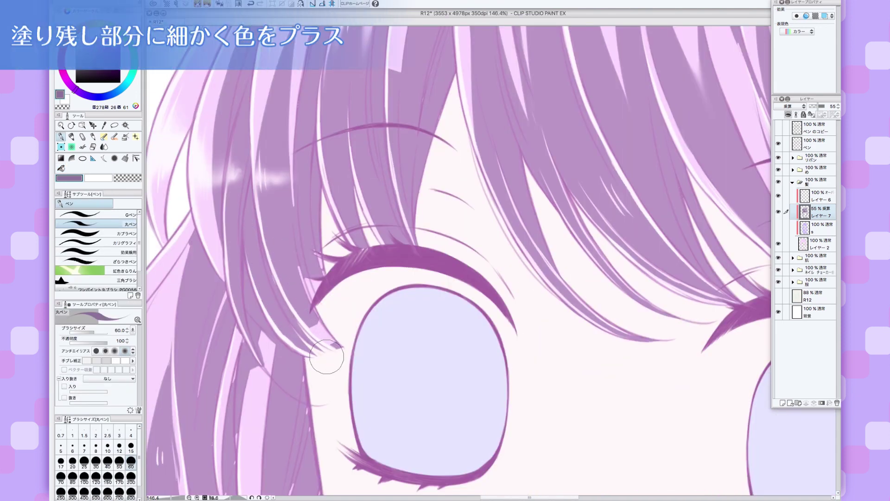
{"action": "mouse_move", "coordinate": [292, 339]}
{"action": "left_mouse_down"}
{"action": "mouse_move", "coordinate": [308, 357]}
{"action": "mouse_move", "coordinate": [297, 324]}
{"action": "mouse_move", "coordinate": [321, 318]}
{"action": "left_mouse_up"}
{"action": "left_click_drag", "start_coordinate": [315, 241], "coordinate": [327, 337]}
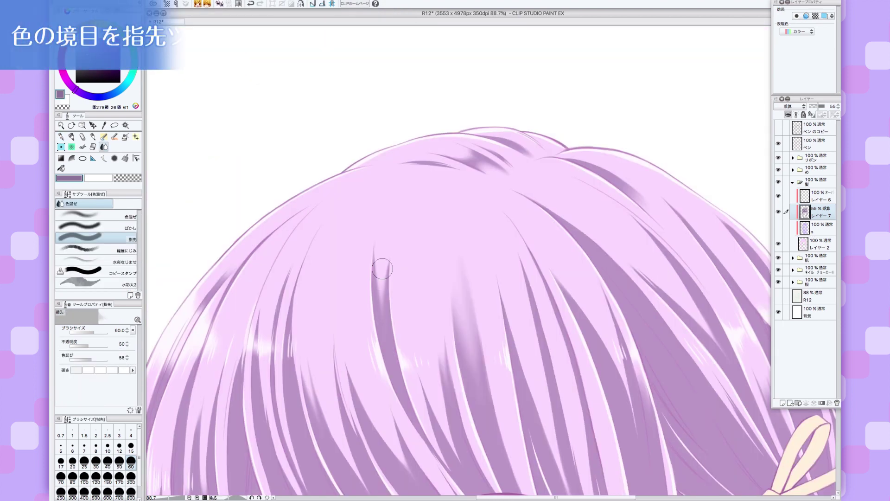
- Blend the upper end of the dark purple strand on the crown with the Fingertip tool at size 60
{"action": "mouse_move", "coordinate": [382, 268]}
{"action": "left_mouse_down"}
{"action": "mouse_move", "coordinate": [388, 354]}
{"action": "mouse_move", "coordinate": [382, 261]}
{"action": "mouse_move", "coordinate": [387, 330]}
{"action": "left_mouse_up"}
{"action": "key", "text": "p"}
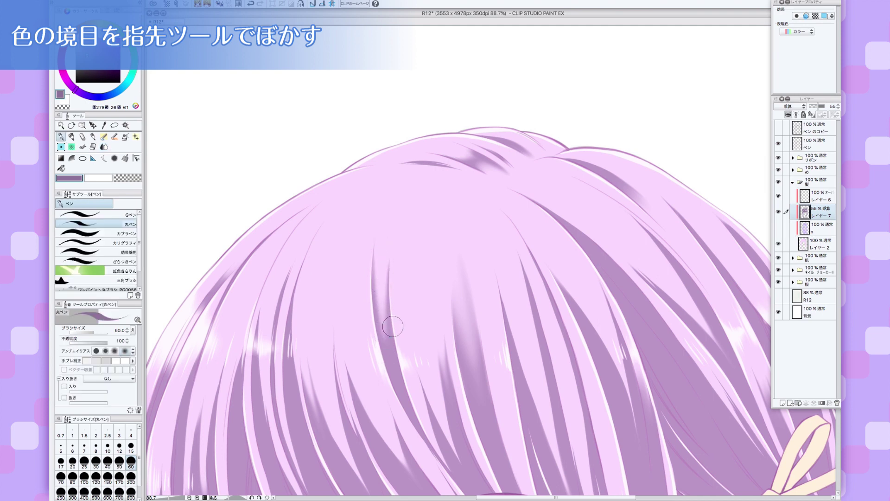
{"action": "scroll", "coordinate": [393, 327], "scroll_direction": "down", "scroll_amount": 1}
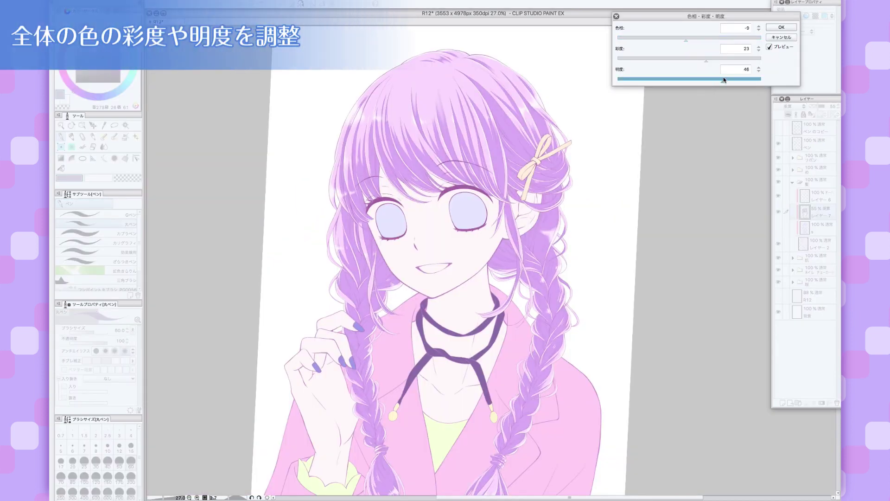
- Adjust the hair shadow's color to hue -22, saturation 14 and luminosity 65, and show the hair's hidden texture layer
{"action": "left_click", "coordinate": [724, 80]}
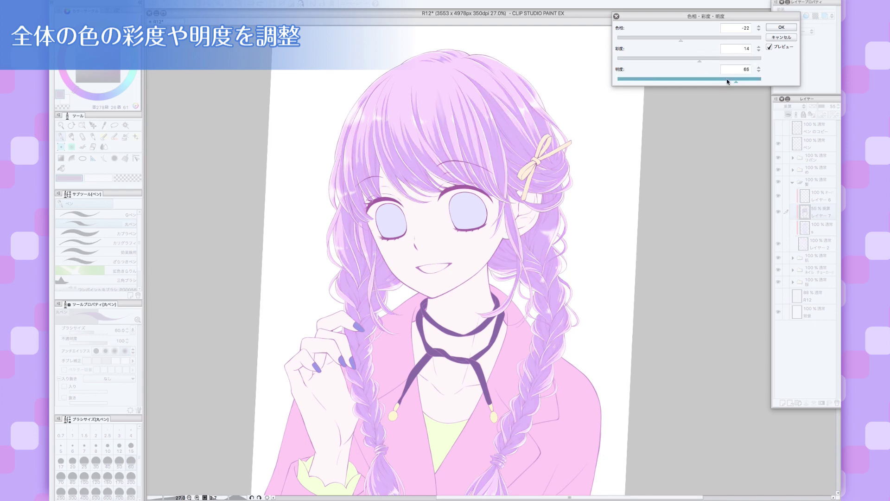
{"action": "key", "text": "Return"}
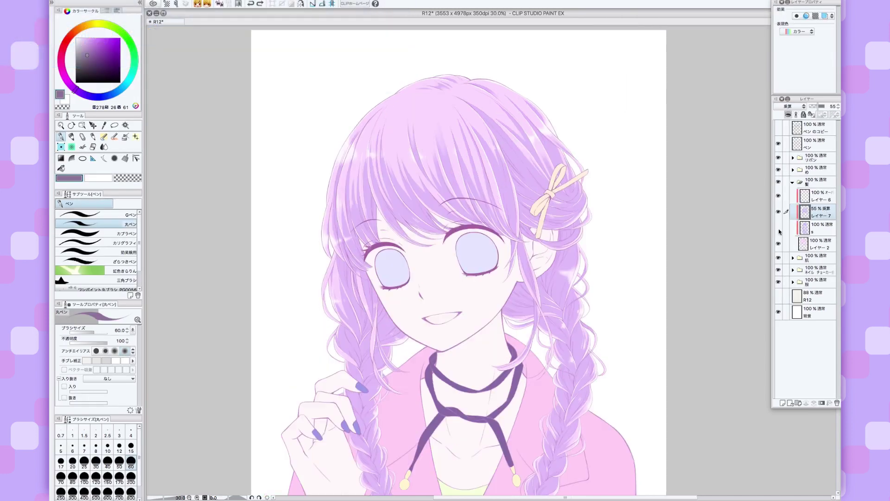
{"action": "left_click", "coordinate": [778, 227]}
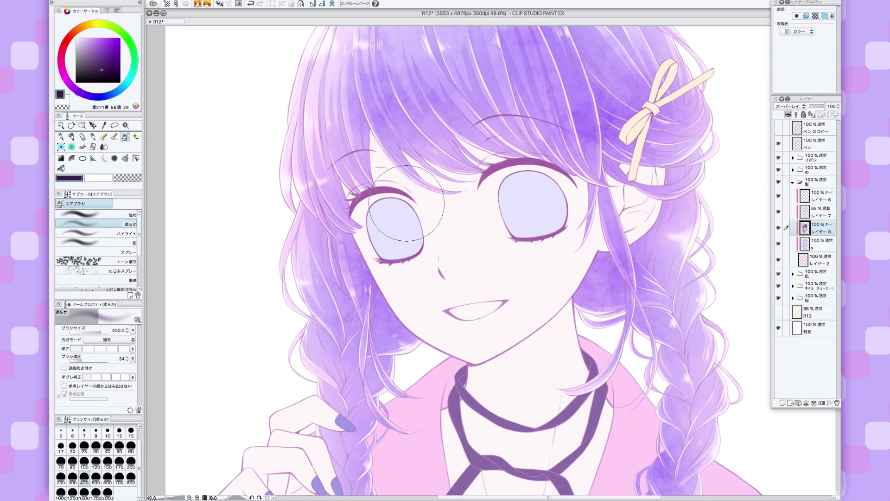
- Add crisp dark purple shadows to the hair below the jaw and along the braid with the round pen at size 60
{"action": "left_click", "coordinate": [818, 195]}
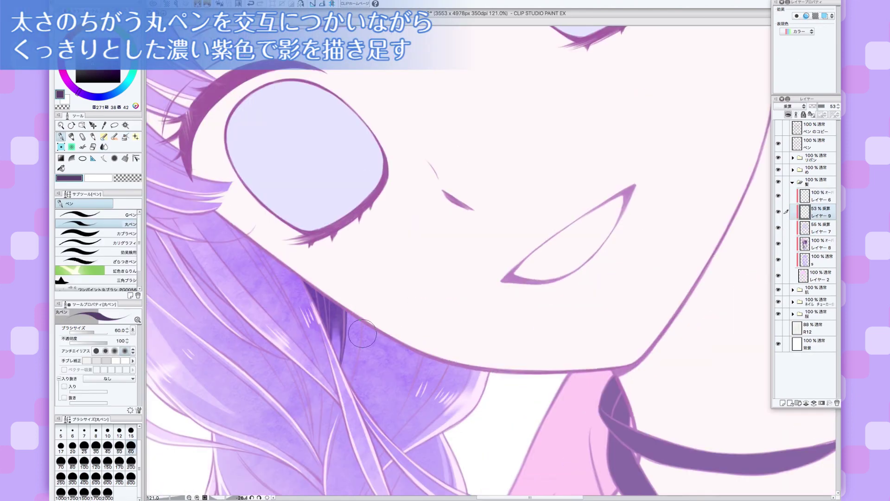
{"action": "left_click_drag", "start_coordinate": [364, 320], "coordinate": [354, 375]}
{"action": "mouse_move", "coordinate": [352, 341]}
{"action": "left_mouse_down"}
{"action": "mouse_move", "coordinate": [362, 301]}
{"action": "mouse_move", "coordinate": [348, 308]}
{"action": "mouse_move", "coordinate": [346, 348]}
{"action": "left_mouse_up"}
{"action": "key", "text": "j"}
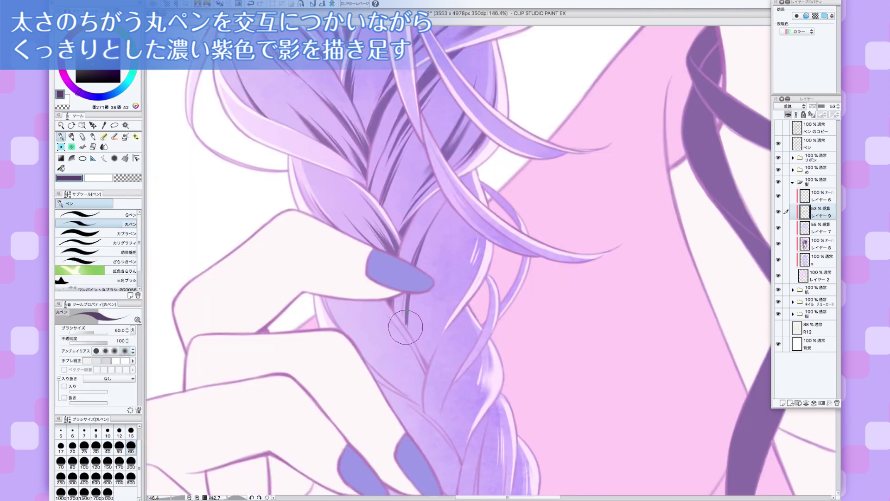
{"action": "mouse_move", "coordinate": [407, 325]}
{"action": "left_mouse_down"}
{"action": "mouse_move", "coordinate": [403, 296]}
{"action": "mouse_move", "coordinate": [397, 315]}
{"action": "mouse_move", "coordinate": [414, 318]}
{"action": "left_mouse_up"}
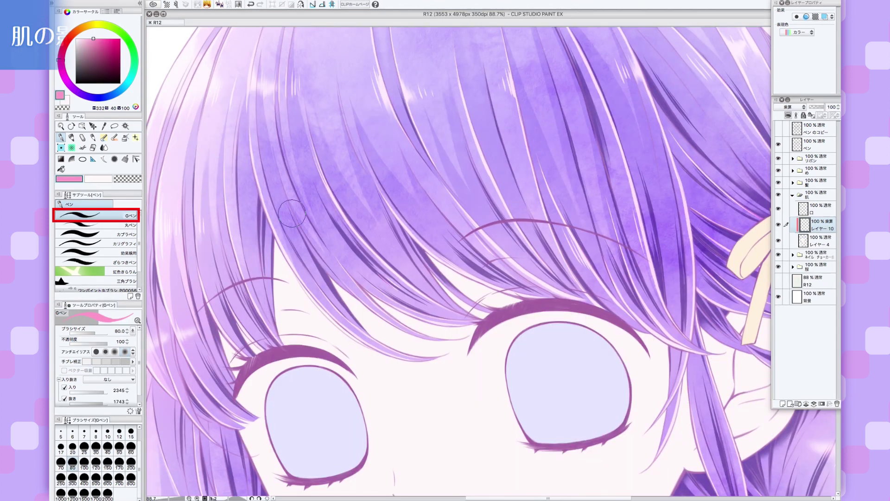
- Paint pink skin shadows below the bangs with the G-pen at size 80 and set the shadow layer's opacity to 38%
{"action": "mouse_move", "coordinate": [276, 244]}
{"action": "left_mouse_down"}
{"action": "mouse_move", "coordinate": [270, 265]}
{"action": "mouse_move", "coordinate": [279, 238]}
{"action": "mouse_move", "coordinate": [296, 278]}
{"action": "left_mouse_up"}
{"action": "mouse_move", "coordinate": [341, 310]}
{"action": "left_mouse_down"}
{"action": "mouse_move", "coordinate": [335, 274]}
{"action": "mouse_move", "coordinate": [353, 301]}
{"action": "mouse_move", "coordinate": [387, 306]}
{"action": "left_mouse_up"}
{"action": "mouse_move", "coordinate": [436, 276]}
{"action": "left_mouse_down"}
{"action": "mouse_move", "coordinate": [441, 250]}
{"action": "mouse_move", "coordinate": [468, 269]}
{"action": "mouse_move", "coordinate": [325, 276]}
{"action": "left_mouse_up"}
{"action": "left_click_drag", "start_coordinate": [528, 359], "coordinate": [503, 341]}
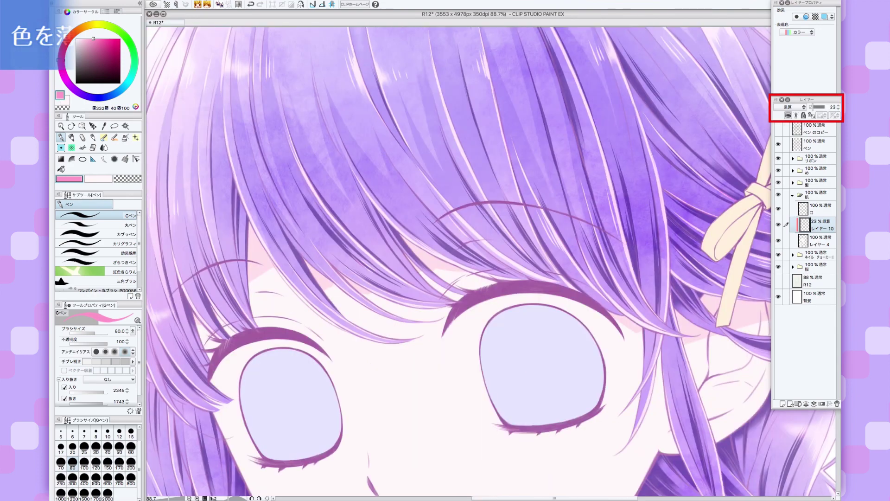
{"action": "left_click_drag", "start_coordinate": [822, 110], "coordinate": [819, 112]}
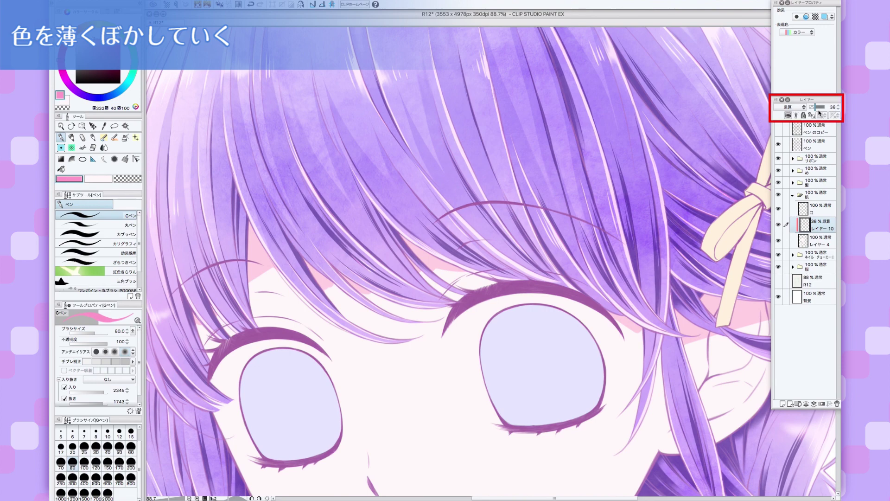
- Soften the pink shadows on the forehead, nose and palm with the Fingertip tool at sizes 70 to 80
{"action": "mouse_move", "coordinate": [478, 297]}
{"action": "left_mouse_down"}
{"action": "mouse_move", "coordinate": [448, 275]}
{"action": "mouse_move", "coordinate": [464, 287]}
{"action": "mouse_move", "coordinate": [383, 272]}
{"action": "mouse_move", "coordinate": [414, 303]}
{"action": "left_mouse_up"}
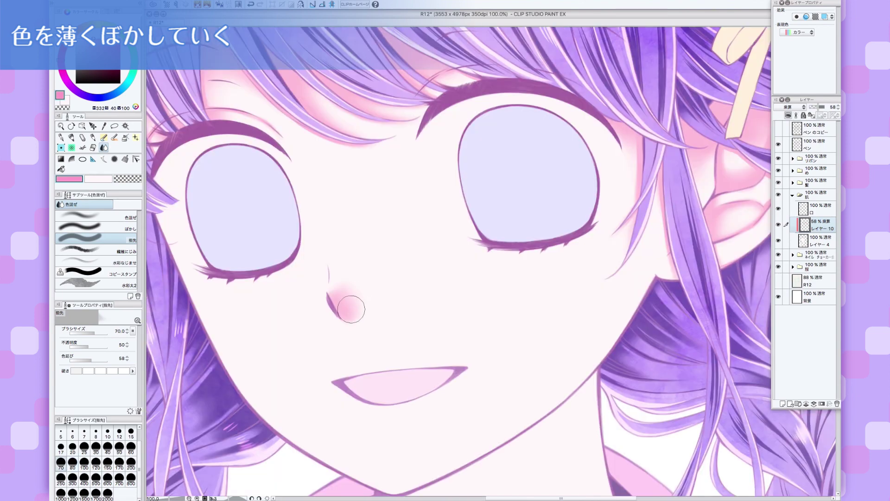
{"action": "mouse_move", "coordinate": [337, 298]}
{"action": "left_mouse_down"}
{"action": "mouse_move", "coordinate": [348, 308]}
{"action": "mouse_move", "coordinate": [359, 278]}
{"action": "left_mouse_up"}
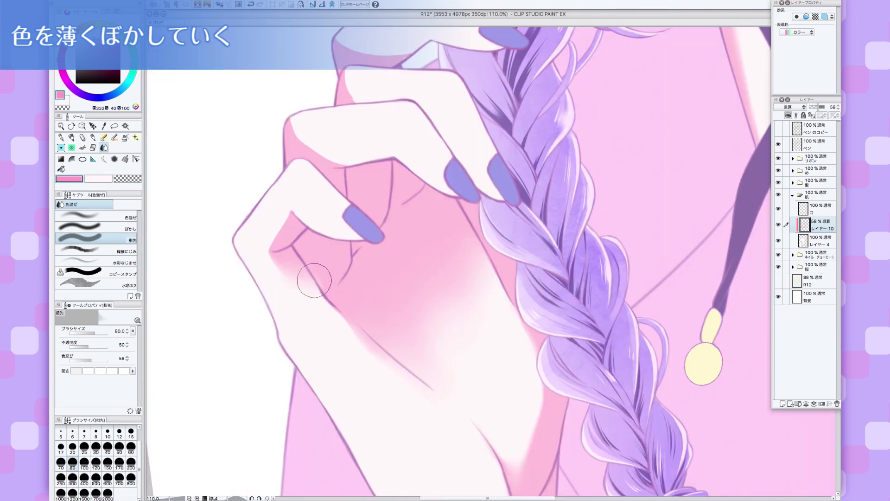
{"action": "mouse_move", "coordinate": [314, 280]}
{"action": "left_mouse_down"}
{"action": "mouse_move", "coordinate": [303, 263]}
{"action": "mouse_move", "coordinate": [309, 285]}
{"action": "mouse_move", "coordinate": [292, 266]}
{"action": "mouse_move", "coordinate": [310, 296]}
{"action": "mouse_move", "coordinate": [315, 268]}
{"action": "left_mouse_up"}
{"action": "key", "text": "bracketleft"}
{"action": "key", "text": "bracketleft"}
{"action": "key", "text": "bracketleft"}
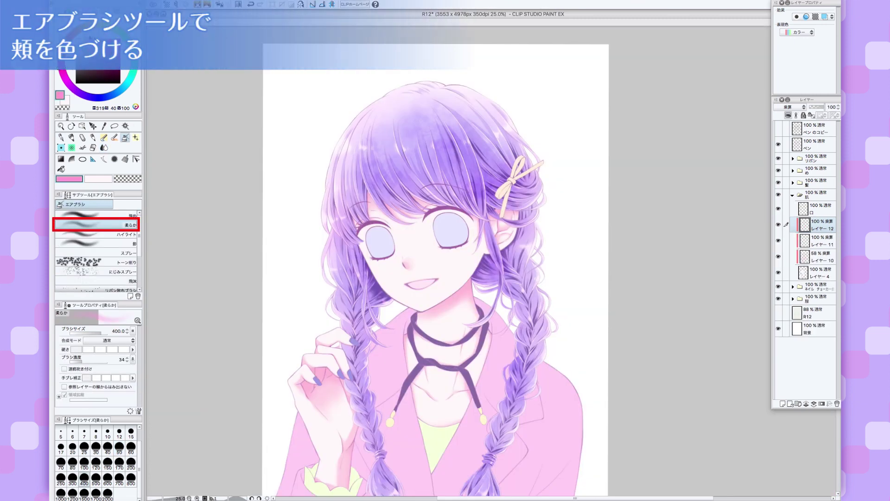
- Add pink blush to both cheeks with the soft airbrush at size 400
{"action": "left_click_drag", "start_coordinate": [486, 213], "coordinate": [461, 251]}
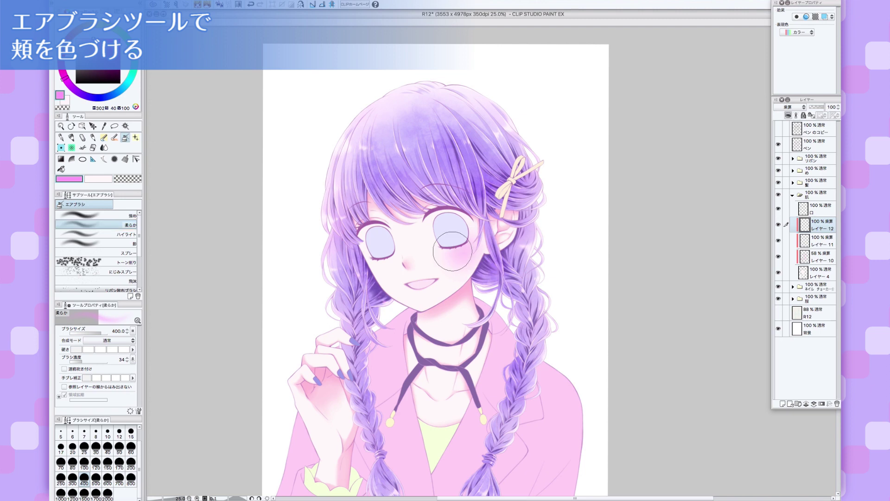
{"action": "left_click_drag", "start_coordinate": [371, 266], "coordinate": [380, 267]}
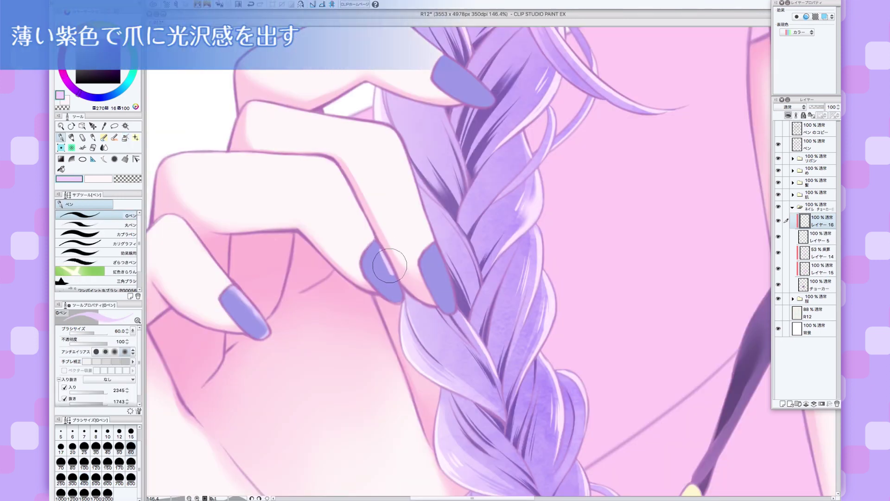
- Add pale purple gloss to the fingernails with the pen at size 60 and blend it with the Fingertip tool
{"action": "key", "text": "p"}
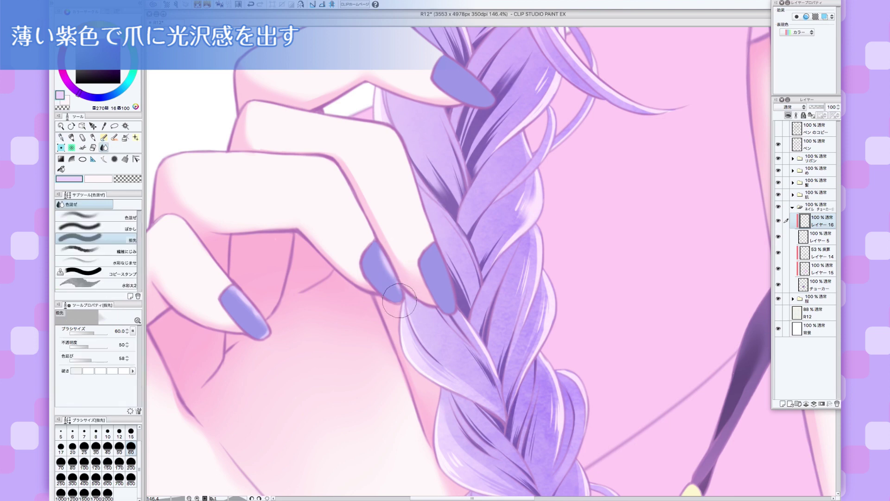
{"action": "scroll", "coordinate": [388, 309], "scroll_direction": "up", "scroll_amount": 1}
{"action": "key", "text": "j"}
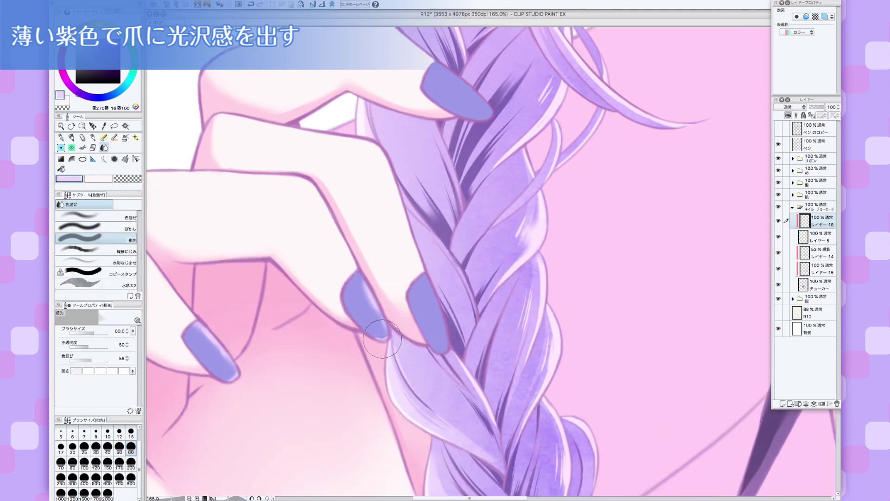
{"action": "left_click_drag", "start_coordinate": [376, 340], "coordinate": [383, 323]}
{"action": "mouse_move", "coordinate": [433, 272]}
{"action": "left_mouse_down"}
{"action": "mouse_move", "coordinate": [433, 314]}
{"action": "mouse_move", "coordinate": [455, 331]}
{"action": "left_mouse_up"}
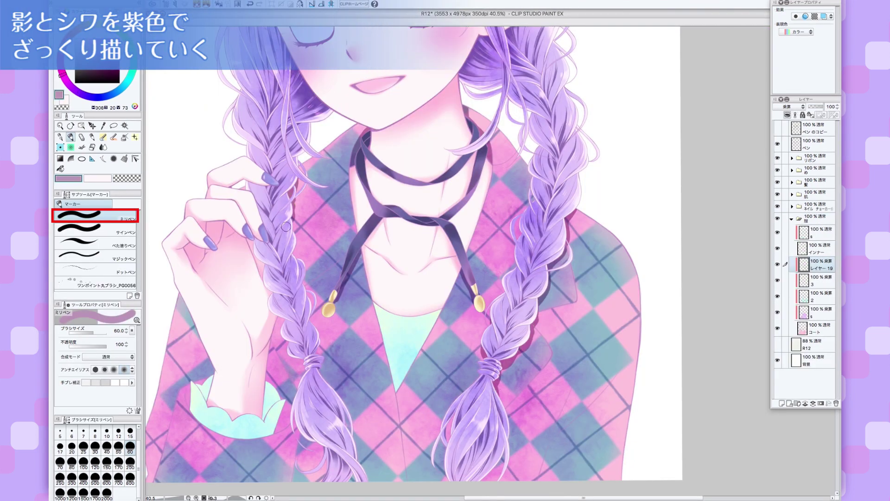
- Paint rough purple shadows on the coat along both braids and below the lapel with the Milli Pen marker at size 60
{"action": "mouse_move", "coordinate": [275, 311]}
{"action": "left_mouse_down"}
{"action": "mouse_move", "coordinate": [299, 340]}
{"action": "mouse_move", "coordinate": [302, 373]}
{"action": "mouse_move", "coordinate": [289, 414]}
{"action": "left_mouse_up"}
{"action": "scroll", "coordinate": [538, 298], "scroll_direction": "down", "scroll_amount": 5}
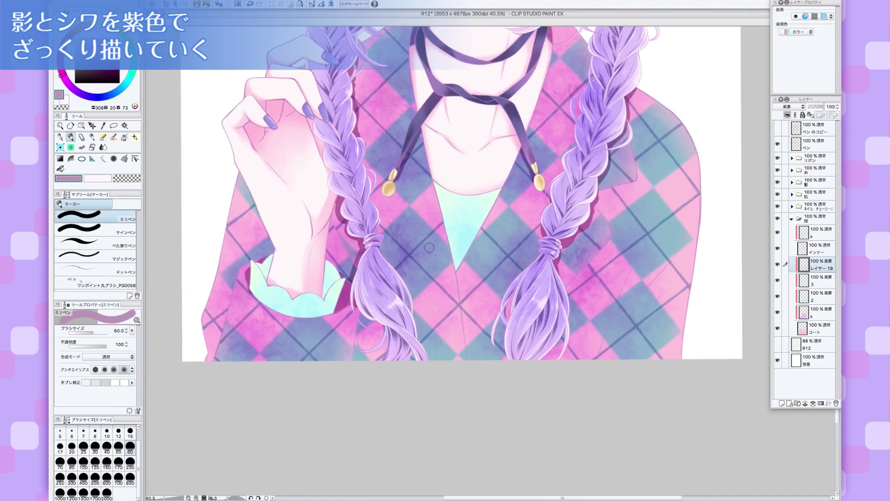
{"action": "scroll", "coordinate": [380, 343], "scroll_direction": "up", "scroll_amount": 1}
{"action": "left_click_drag", "start_coordinate": [520, 225], "coordinate": [558, 211]}
{"action": "left_click_drag", "start_coordinate": [557, 153], "coordinate": [562, 211]}
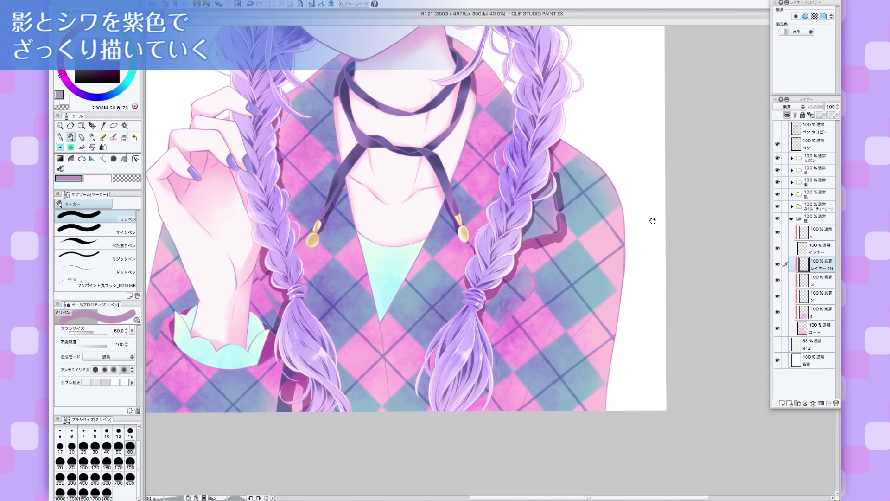
{"action": "left_click_drag", "start_coordinate": [518, 234], "coordinate": [527, 283]}
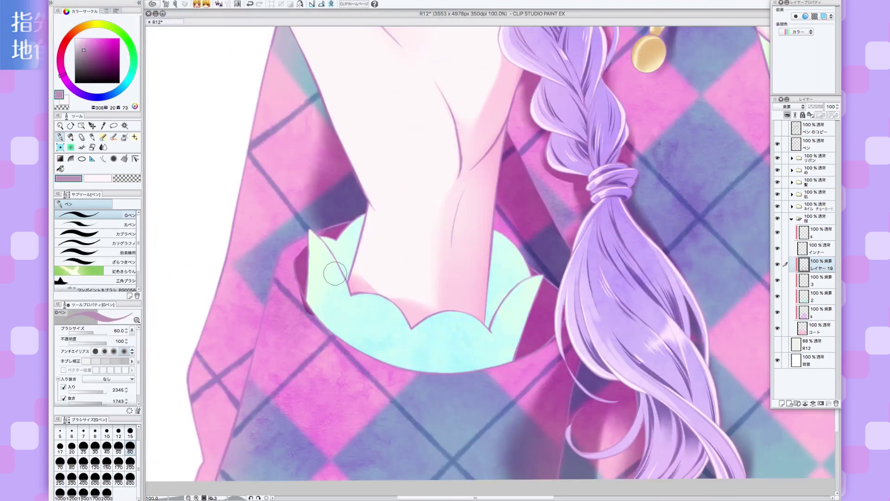
- Paint the coat shadow around the frilled cuff with the G-pen at size 60 and blend it with the Fingertip tool at size 100
{"action": "mouse_move", "coordinate": [327, 258]}
{"action": "left_mouse_down"}
{"action": "mouse_move", "coordinate": [309, 243]}
{"action": "mouse_move", "coordinate": [329, 296]}
{"action": "left_mouse_up"}
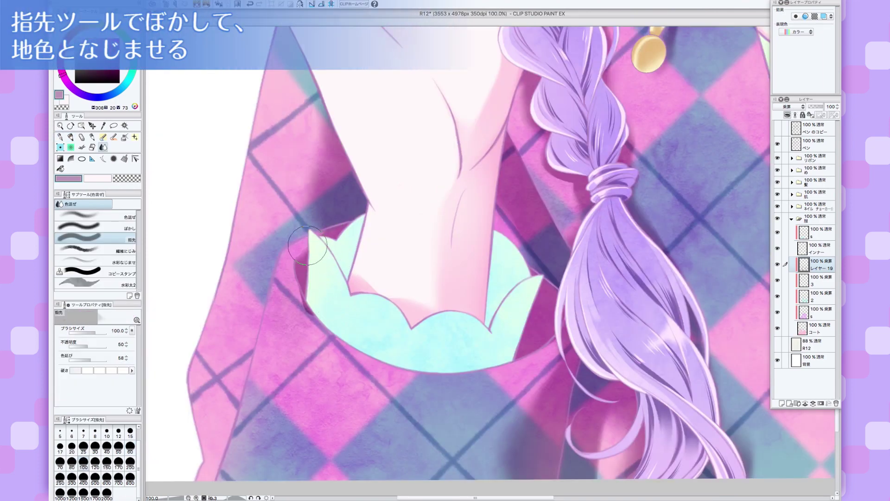
{"action": "key", "text": "p"}
{"action": "key", "text": "e"}
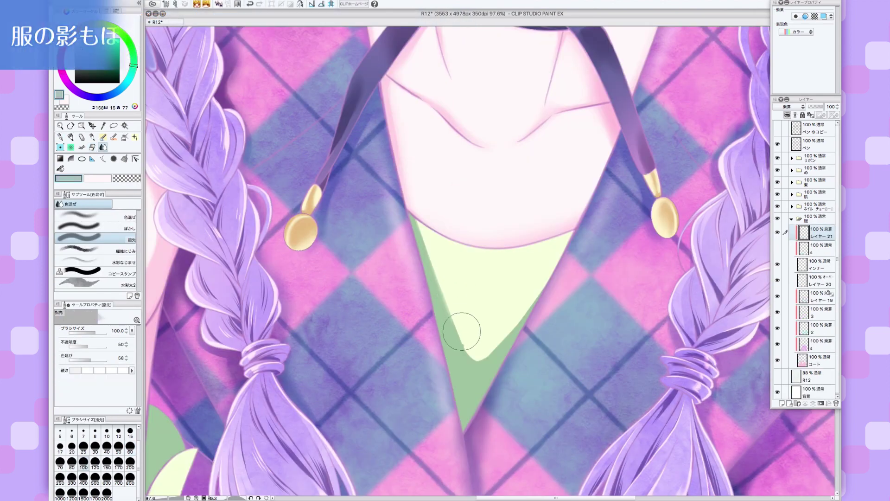
- Blend the inner shirt's neckline shadow with the Fingertip tool at size 100 and raise the saturation of its color slightly
{"action": "mouse_move", "coordinate": [516, 296]}
{"action": "left_mouse_down"}
{"action": "mouse_move", "coordinate": [484, 353]}
{"action": "mouse_move", "coordinate": [538, 285]}
{"action": "mouse_move", "coordinate": [500, 331]}
{"action": "mouse_move", "coordinate": [430, 221]}
{"action": "mouse_move", "coordinate": [454, 320]}
{"action": "mouse_move", "coordinate": [457, 304]}
{"action": "mouse_move", "coordinate": [471, 353]}
{"action": "left_mouse_up"}
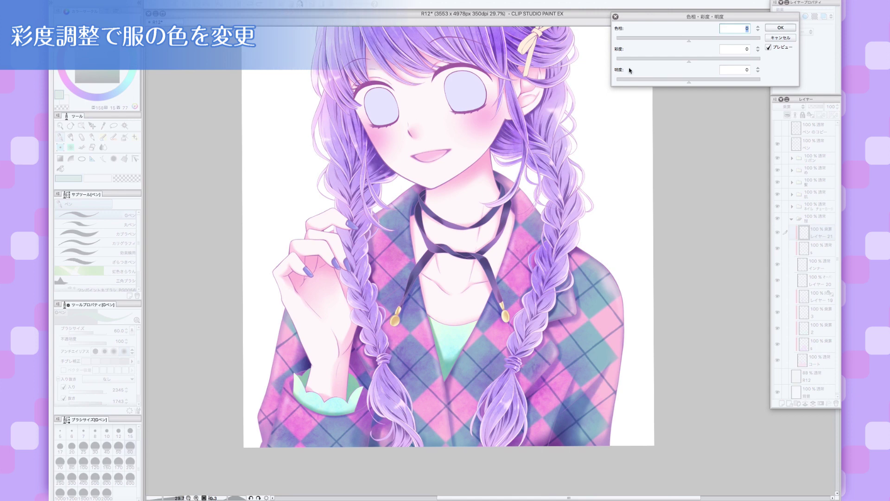
{"action": "mouse_move", "coordinate": [689, 60]}
{"action": "left_mouse_down"}
{"action": "mouse_move", "coordinate": [703, 60]}
{"action": "mouse_move", "coordinate": [703, 80]}
{"action": "mouse_move", "coordinate": [693, 61]}
{"action": "left_mouse_up"}
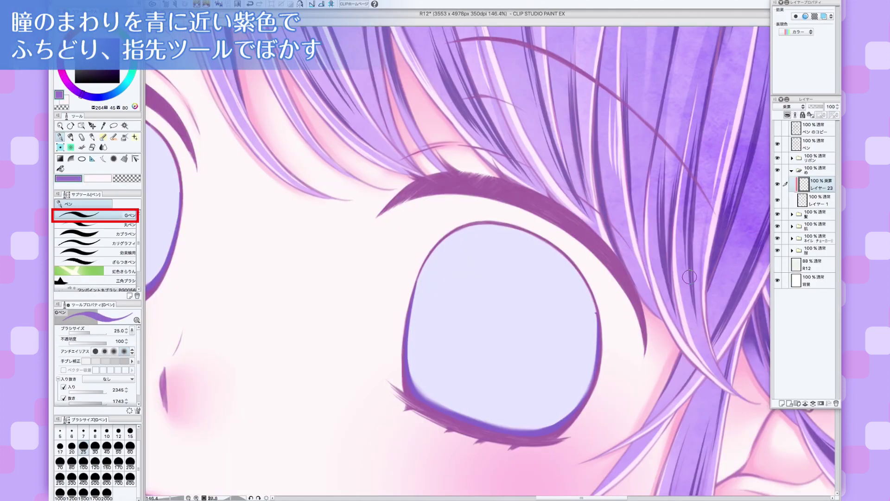
- Edge the iris with bluish purple using the G-pen at size 25 and blur the edge with the Fingertip tool
{"action": "left_click_drag", "start_coordinate": [689, 277], "coordinate": [421, 321]}
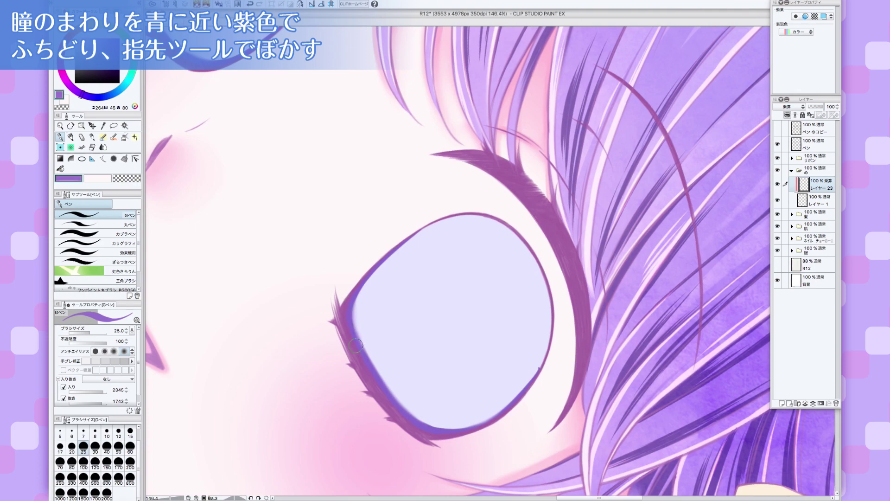
{"action": "left_click_drag", "start_coordinate": [394, 395], "coordinate": [632, 324]}
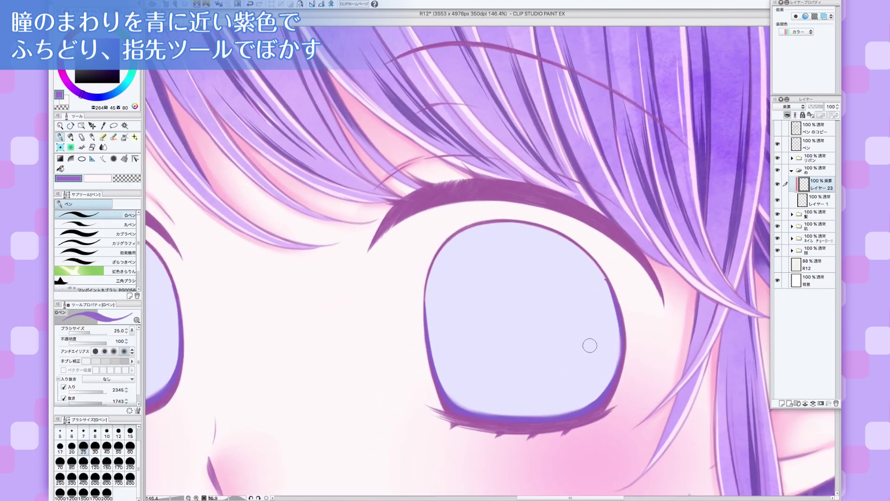
{"action": "key", "text": "j"}
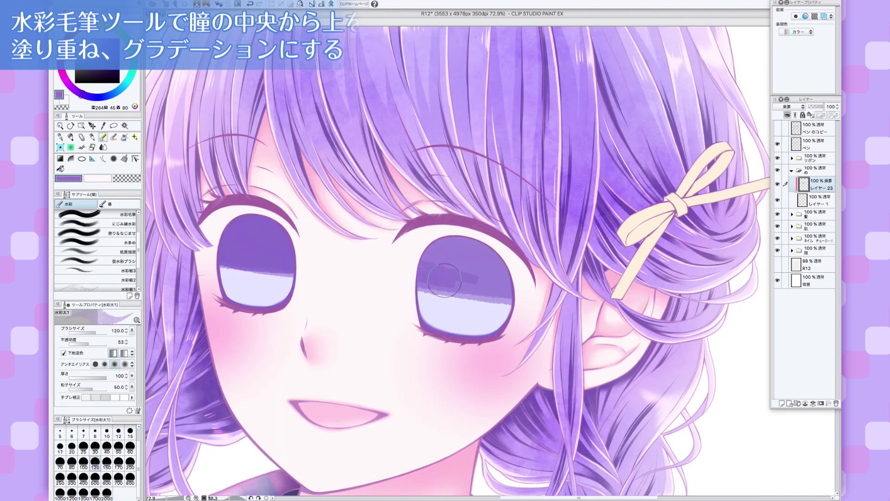
- Layer purple over the irises' upper half with the thick watercolor brush at size 120 and dab bleeding details below at size 50
{"action": "mouse_move", "coordinate": [434, 279]}
{"action": "left_mouse_down"}
{"action": "mouse_move", "coordinate": [486, 292]}
{"action": "mouse_move", "coordinate": [454, 241]}
{"action": "mouse_move", "coordinate": [445, 256]}
{"action": "left_mouse_up"}
{"action": "mouse_move", "coordinate": [489, 282]}
{"action": "left_mouse_down"}
{"action": "mouse_move", "coordinate": [522, 251]}
{"action": "mouse_move", "coordinate": [427, 262]}
{"action": "mouse_move", "coordinate": [414, 271]}
{"action": "mouse_move", "coordinate": [514, 293]}
{"action": "left_mouse_up"}
{"action": "left_click_drag", "start_coordinate": [441, 283], "coordinate": [455, 276]}
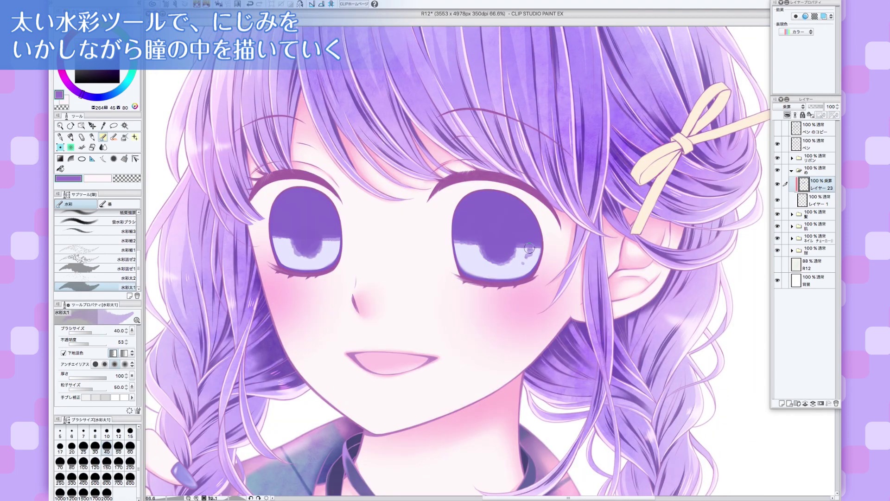
{"action": "key", "text": "bracketright"}
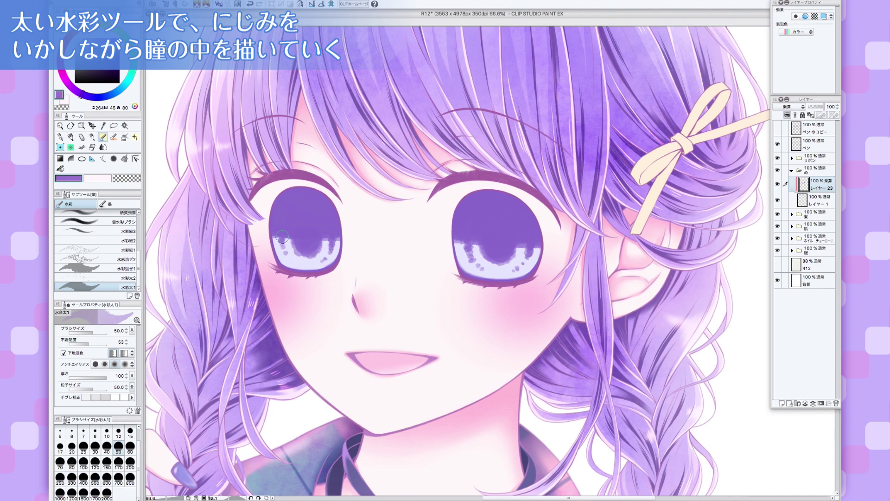
{"action": "mouse_move", "coordinate": [492, 268]}
{"action": "left_mouse_down"}
{"action": "mouse_move", "coordinate": [507, 301]}
{"action": "mouse_move", "coordinate": [511, 271]}
{"action": "mouse_move", "coordinate": [488, 274]}
{"action": "mouse_move", "coordinate": [489, 290]}
{"action": "mouse_move", "coordinate": [498, 289]}
{"action": "mouse_move", "coordinate": [506, 274]}
{"action": "mouse_move", "coordinate": [486, 276]}
{"action": "mouse_move", "coordinate": [490, 298]}
{"action": "mouse_move", "coordinate": [506, 303]}
{"action": "mouse_move", "coordinate": [507, 268]}
{"action": "mouse_move", "coordinate": [513, 291]}
{"action": "mouse_move", "coordinate": [491, 279]}
{"action": "left_mouse_up"}
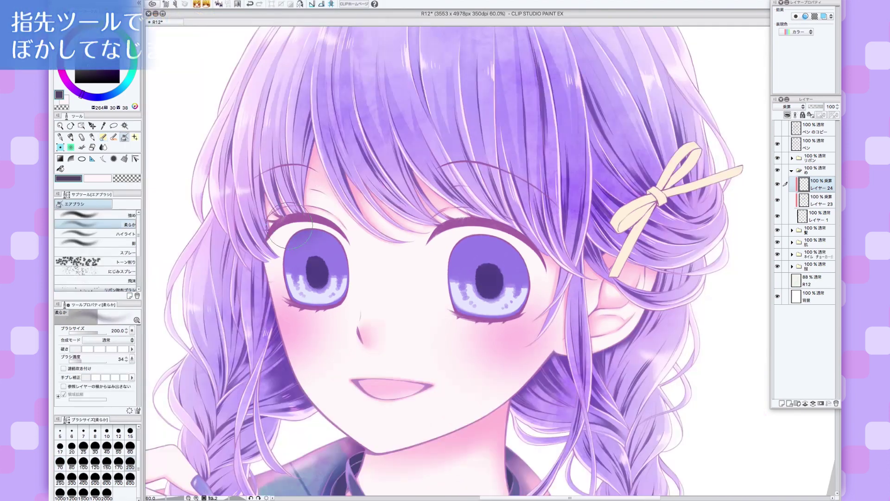
- Shade the upper part of both irises with dark bluish purple on a multiply layer, using the soft airbrush at size 200
{"action": "mouse_move", "coordinate": [316, 210]}
{"action": "left_mouse_down"}
{"action": "mouse_move", "coordinate": [301, 226]}
{"action": "mouse_move", "coordinate": [314, 239]}
{"action": "mouse_move", "coordinate": [303, 251]}
{"action": "mouse_move", "coordinate": [316, 247]}
{"action": "mouse_move", "coordinate": [315, 233]}
{"action": "mouse_move", "coordinate": [272, 251]}
{"action": "mouse_move", "coordinate": [304, 236]}
{"action": "left_mouse_up"}
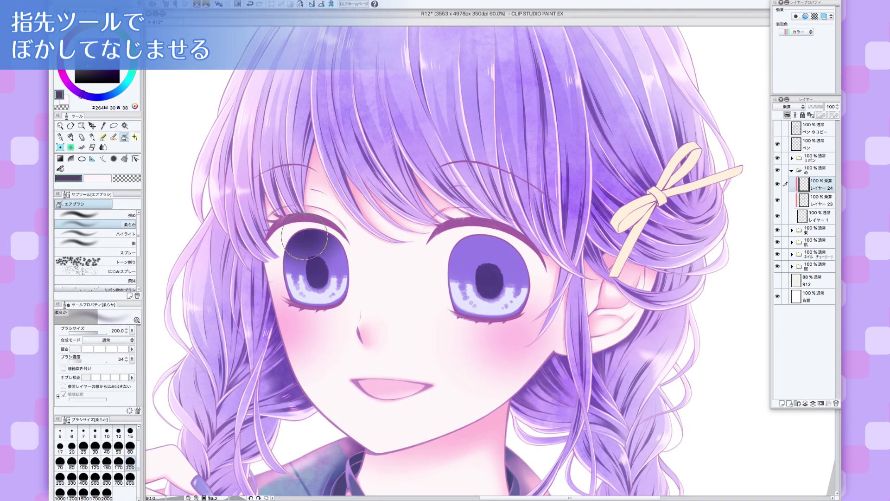
{"action": "mouse_move", "coordinate": [464, 250]}
{"action": "left_mouse_down"}
{"action": "mouse_move", "coordinate": [482, 253]}
{"action": "mouse_move", "coordinate": [457, 221]}
{"action": "left_mouse_up"}
- Fill the pupils' centers with light purple on an overlay layer at brush size 60, keeping a dark rim, and adjust their hue and saturation
{"action": "scroll", "coordinate": [456, 218], "scroll_direction": "down", "scroll_amount": 1}
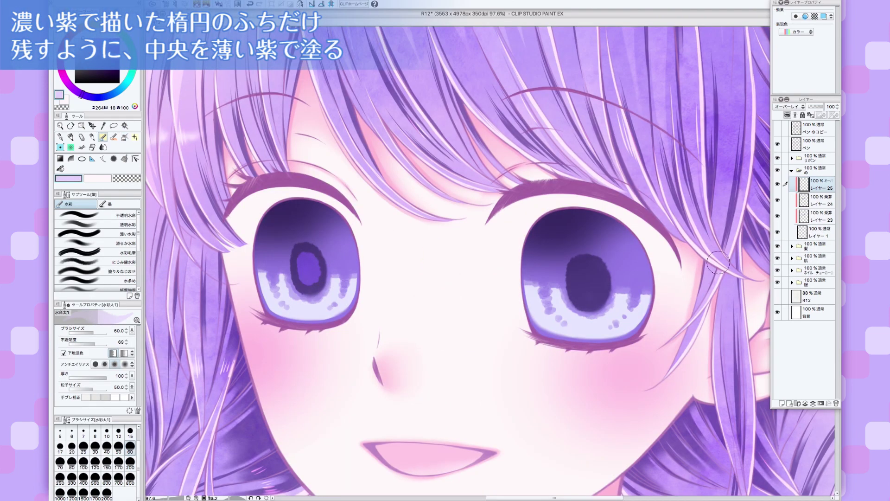
{"action": "left_click_drag", "start_coordinate": [664, 246], "coordinate": [622, 224]}
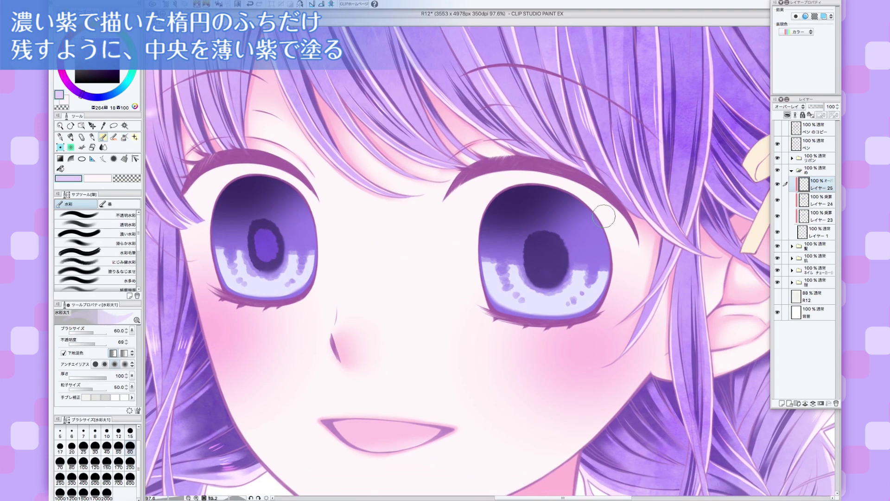
{"action": "mouse_move", "coordinate": [540, 250]}
{"action": "left_mouse_down"}
{"action": "mouse_move", "coordinate": [548, 270]}
{"action": "mouse_move", "coordinate": [537, 261]}
{"action": "mouse_move", "coordinate": [547, 271]}
{"action": "mouse_move", "coordinate": [547, 249]}
{"action": "left_mouse_up"}
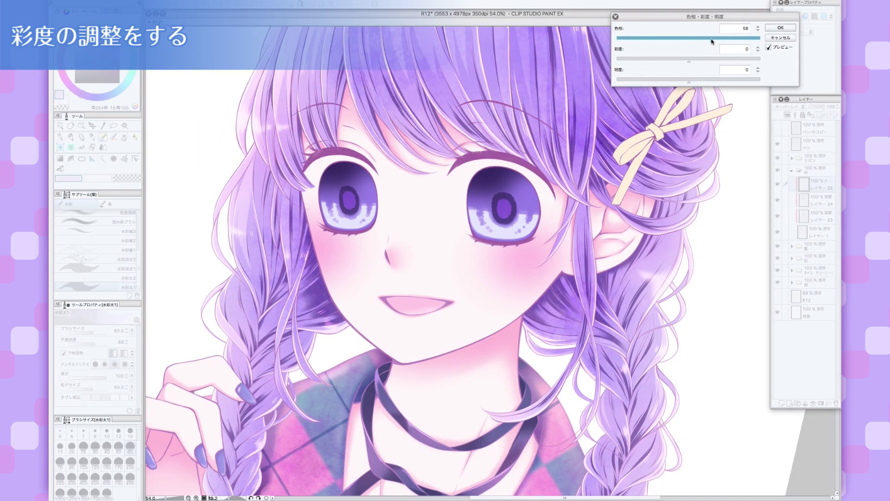
{"action": "left_click_drag", "start_coordinate": [719, 41], "coordinate": [722, 41]}
{"action": "left_click_drag", "start_coordinate": [689, 60], "coordinate": [723, 81]}
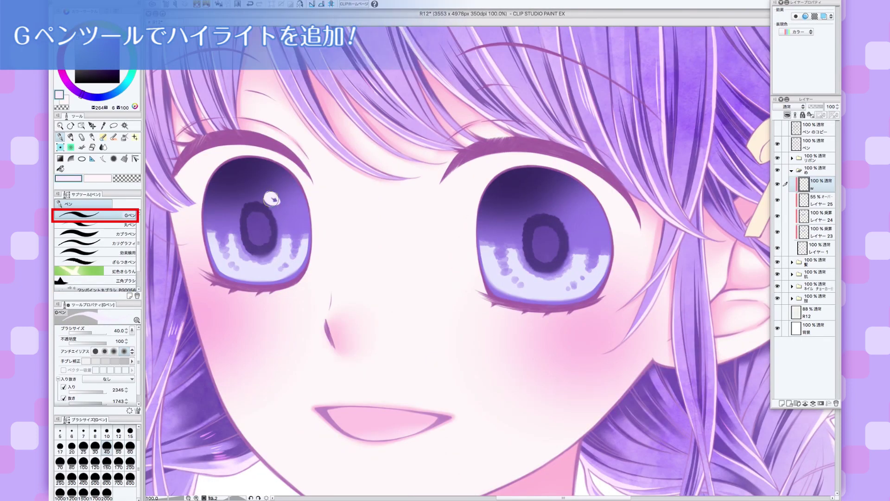
- Soften the white highlights in both eyes with a Gaussian blur range of 3.10
{"action": "key", "text": "ctrl+minus"}
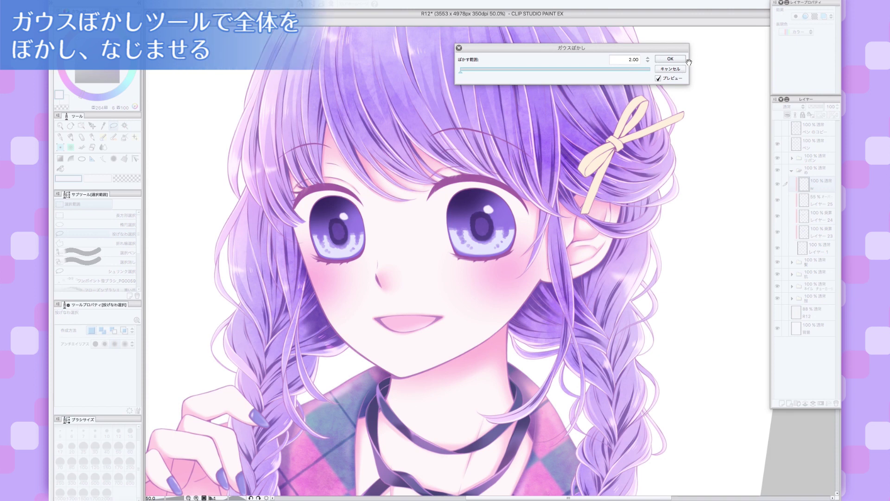
{"action": "left_click", "coordinate": [648, 59]}
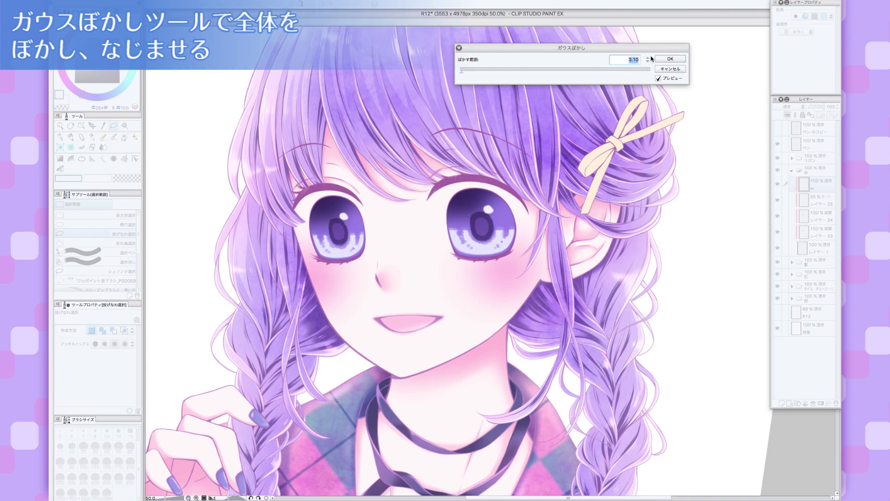
{"action": "left_click", "coordinate": [578, 70]}
{"action": "left_click", "coordinate": [670, 59]}
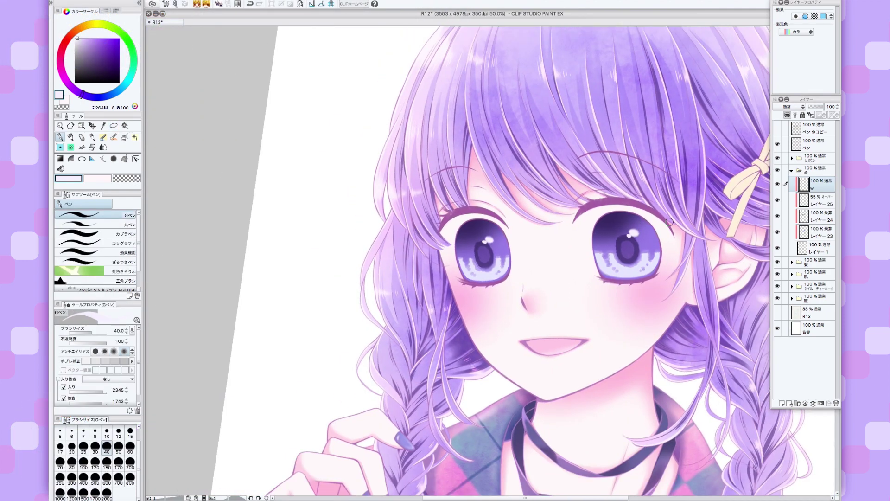
- Dot smaller white highlights beside the main ones in both eyes with the G-pen at size 40
{"action": "scroll", "coordinate": [669, 222], "scroll_direction": "up", "scroll_amount": 5}
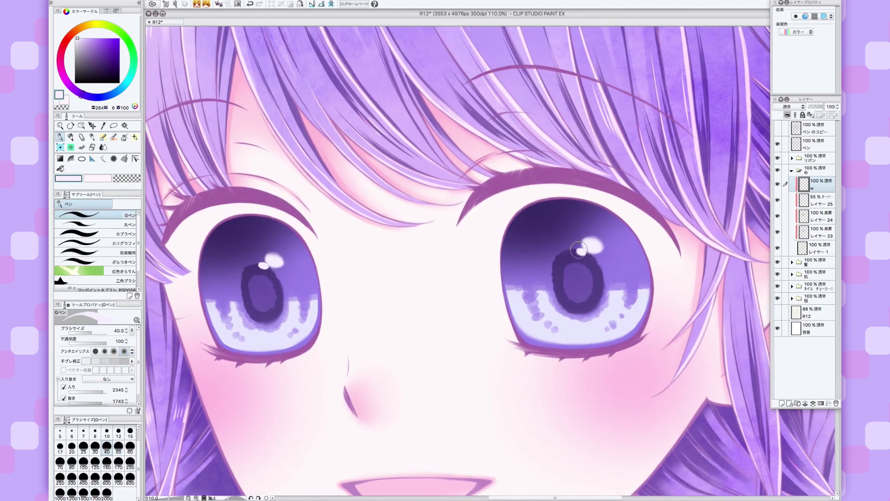
{"action": "scroll", "coordinate": [268, 263], "scroll_direction": "down", "scroll_amount": 3}
{"action": "scroll", "coordinate": [272, 262], "scroll_direction": "up", "scroll_amount": 1}
{"action": "scroll", "coordinate": [278, 278], "scroll_direction": "up", "scroll_amount": 4}
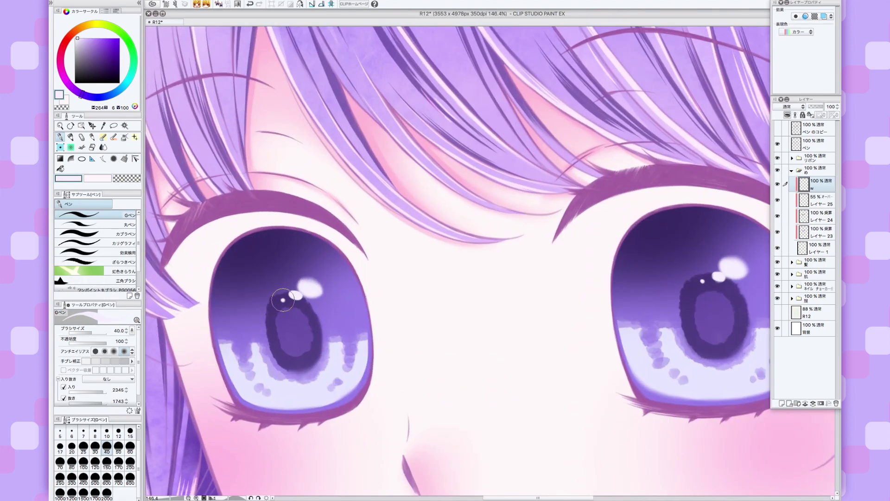
{"action": "scroll", "coordinate": [287, 292], "scroll_direction": "down", "scroll_amount": 5}
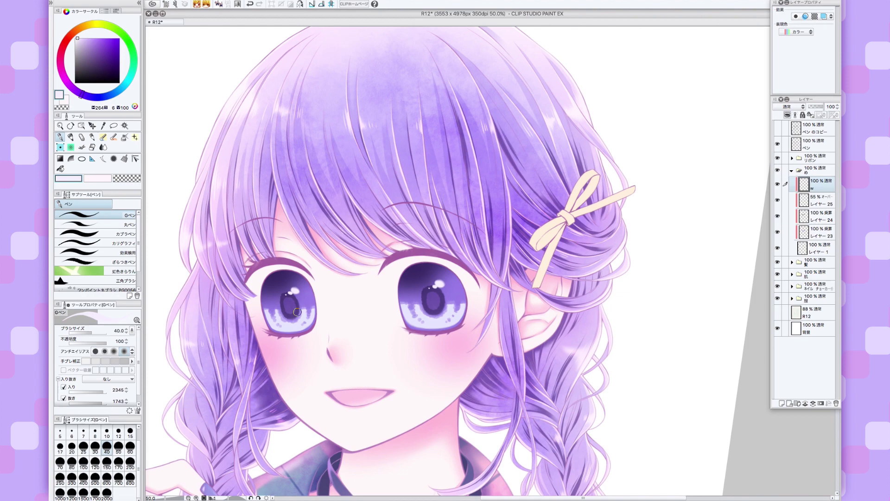
- Adjust the eyes' base color layer to hue -40, saturation 100 and luminosity 52
{"action": "left_click_drag", "start_coordinate": [297, 312], "coordinate": [336, 233]}
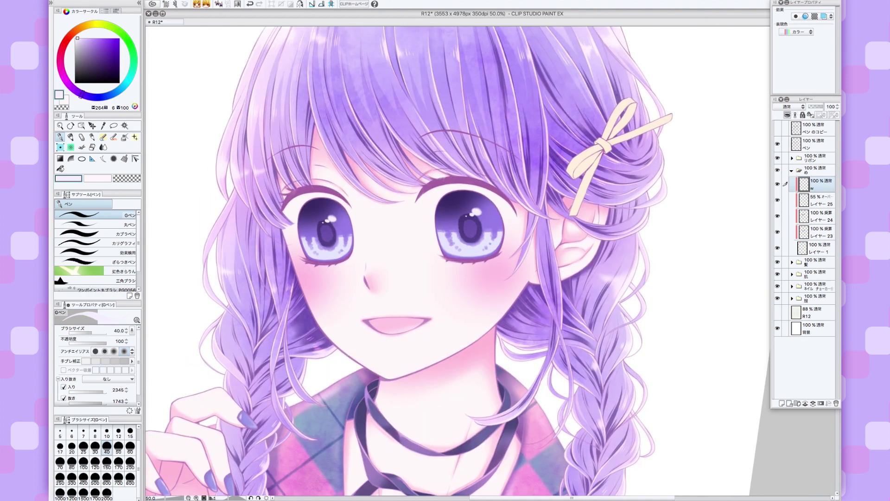
{"action": "left_click", "coordinate": [816, 248]}
{"action": "key", "text": "ctrl+u"}
{"action": "left_click_drag", "start_coordinate": [689, 82], "coordinate": [707, 84]}
{"action": "mouse_move", "coordinate": [689, 40]}
{"action": "left_mouse_down"}
{"action": "mouse_move", "coordinate": [664, 40]}
{"action": "mouse_move", "coordinate": [673, 40]}
{"action": "left_mouse_up"}
{"action": "left_click_drag", "start_coordinate": [707, 80], "coordinate": [725, 80]}
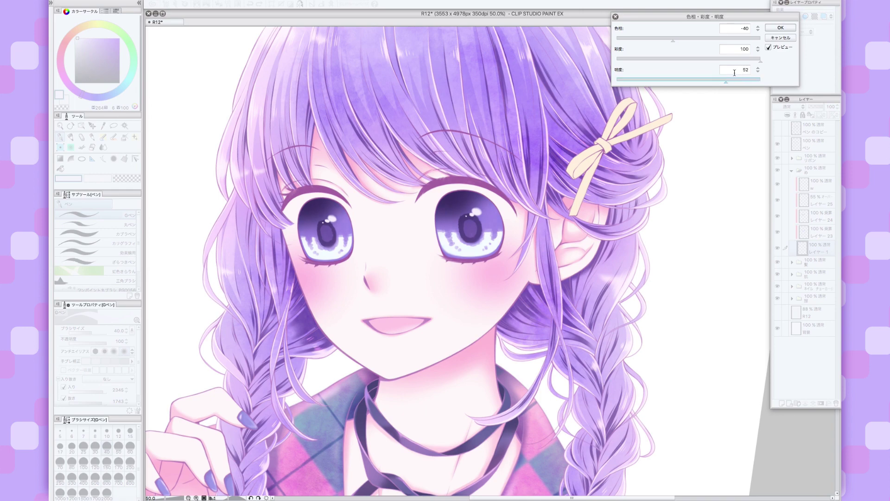
- Add a pink dot pattern to the irises' upper part on an overlay layer with the tone brush at size 60
{"action": "key", "text": "ctrl+0"}
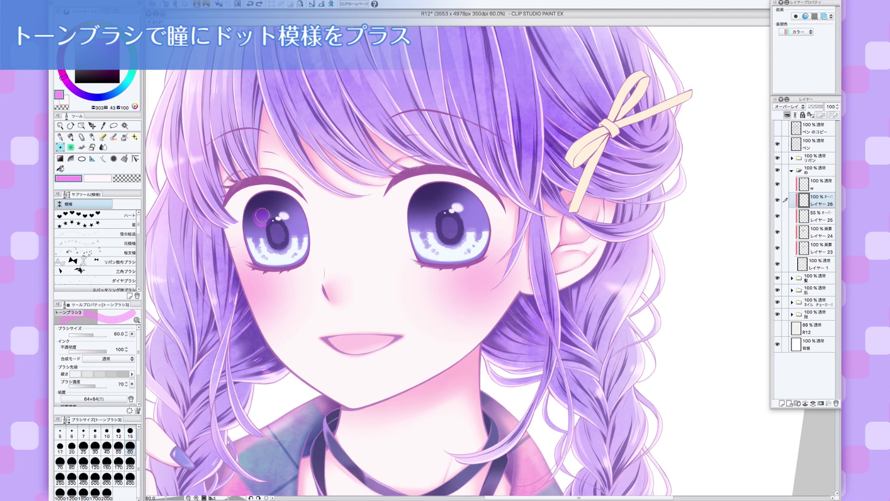
{"action": "left_click", "coordinate": [430, 211]}
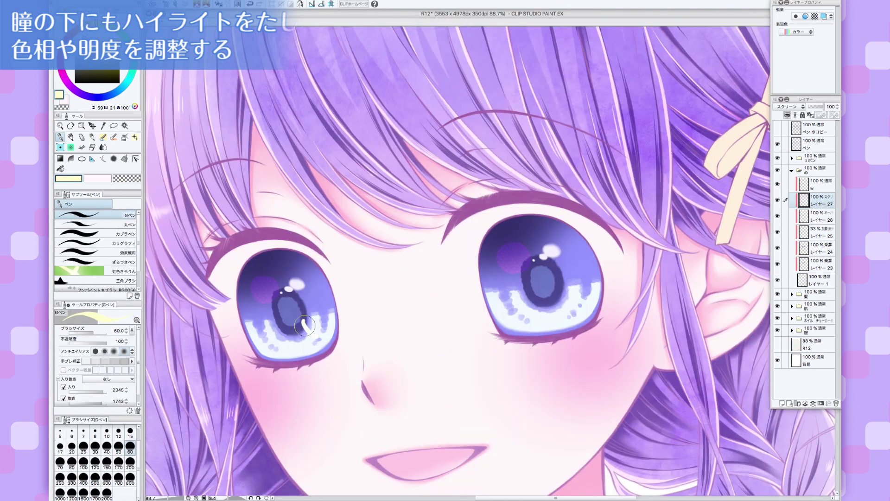
- Paint pale yellow highlights low in both irises with the G-pen at size 60, and adjust their hue, saturation and luminosity
{"action": "left_click_drag", "start_coordinate": [300, 321], "coordinate": [323, 331]}
{"action": "left_click", "coordinate": [317, 330]}
{"action": "mouse_move", "coordinate": [553, 290]}
{"action": "left_mouse_down"}
{"action": "mouse_move", "coordinate": [583, 304]}
{"action": "mouse_move", "coordinate": [574, 297]}
{"action": "left_mouse_up"}
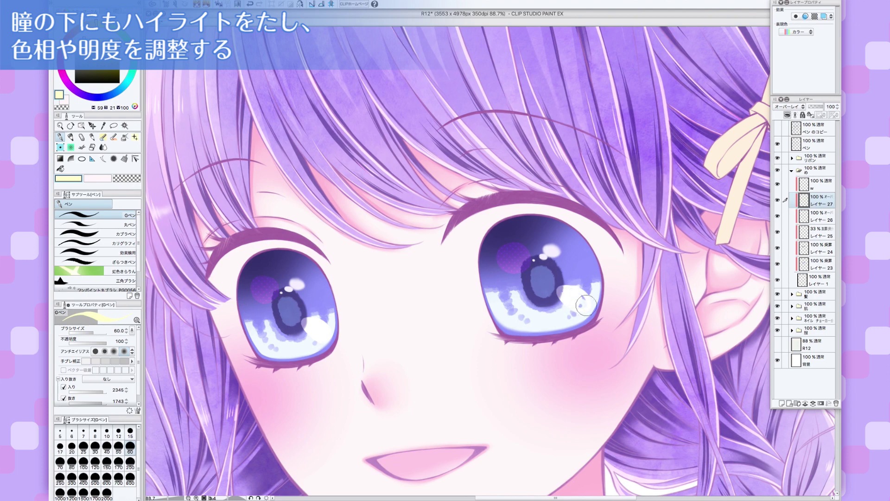
{"action": "left_click", "coordinate": [574, 299]}
{"action": "left_click_drag", "start_coordinate": [686, 38], "coordinate": [741, 37]}
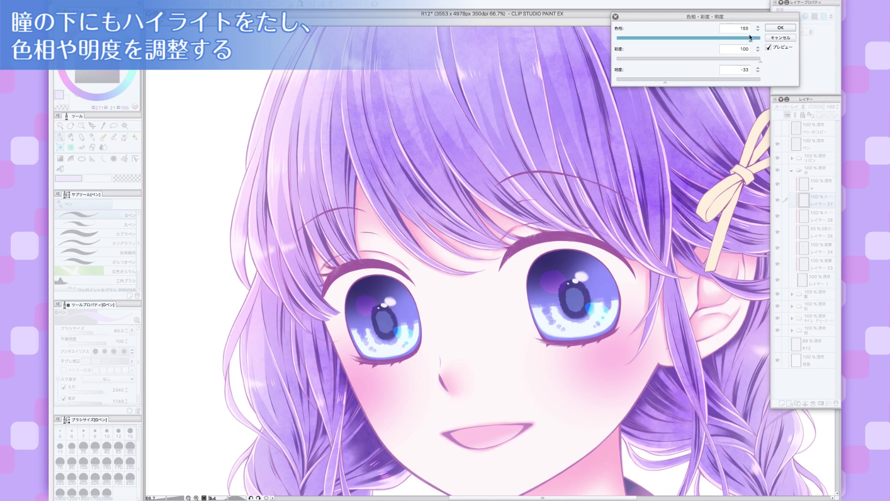
{"action": "left_click_drag", "start_coordinate": [695, 78], "coordinate": [695, 76]}
{"action": "left_click", "coordinate": [781, 28]}
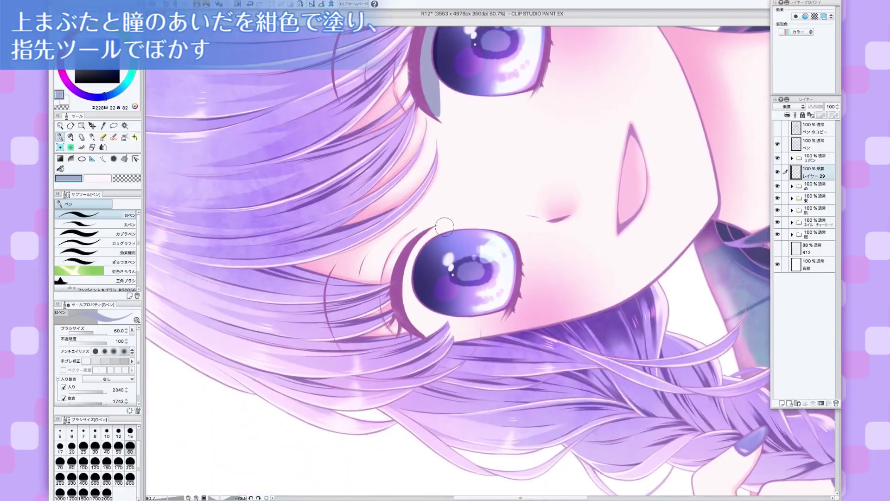
- Paint a grayish blue shadow between the upper eyelid and the iris on a multiply layer with the G-pen at size 60
{"action": "left_click_drag", "start_coordinate": [424, 234], "coordinate": [407, 307]}
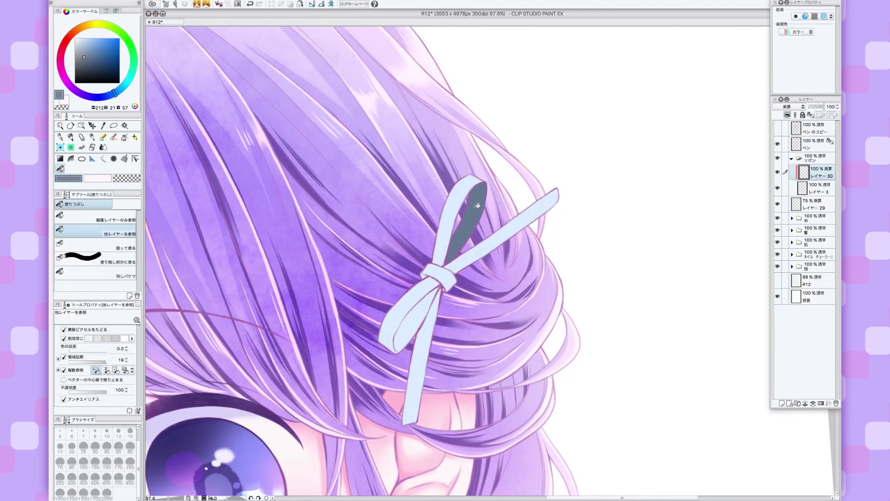
- Adjust the hair ribbon's shadow layer to hue -35, saturation 16 and luminosity 31
{"action": "left_click_drag", "start_coordinate": [718, 79], "coordinate": [711, 81]}
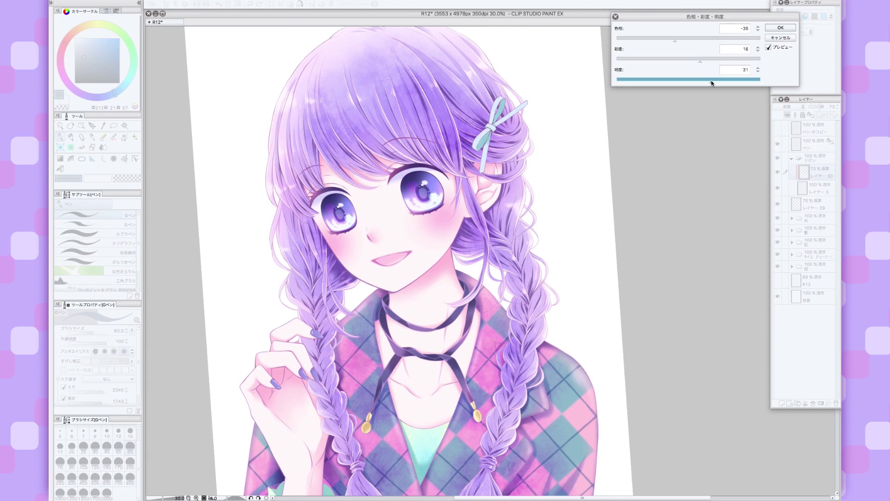
{"action": "key", "text": "Return"}
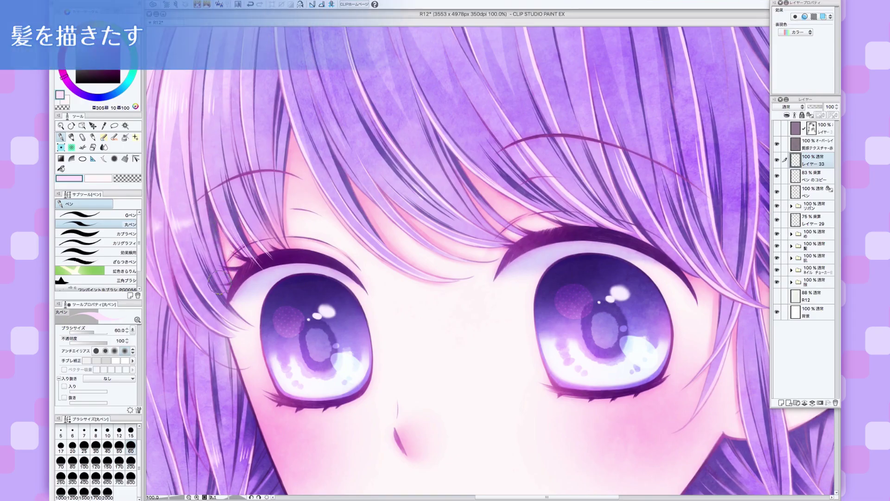
- Add extra hair strands around the face with the round pen and soften the bangs with the soft airbrush at size 500
{"action": "left_click", "coordinate": [223, 249], "text": "alt"}
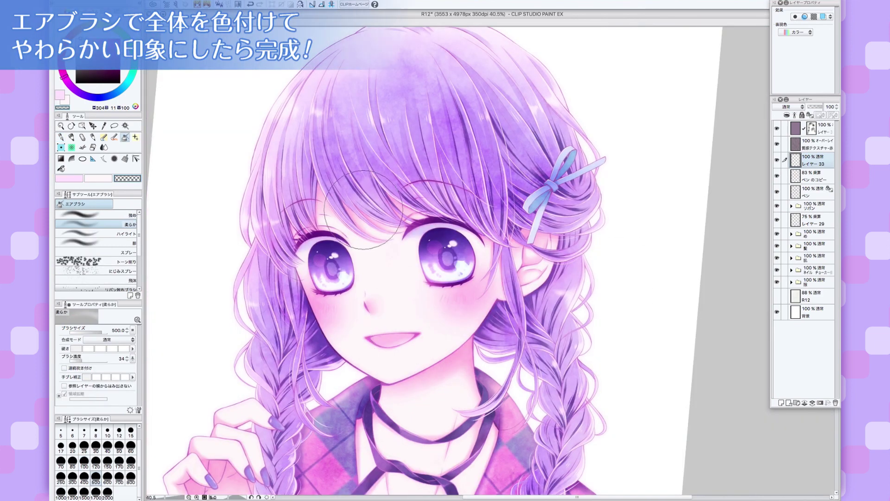
{"action": "mouse_move", "coordinate": [363, 210]}
{"action": "left_mouse_down"}
{"action": "mouse_move", "coordinate": [408, 98]}
{"action": "mouse_move", "coordinate": [278, 168]}
{"action": "mouse_move", "coordinate": [394, 73]}
{"action": "mouse_move", "coordinate": [355, 103]}
{"action": "mouse_move", "coordinate": [255, 240]}
{"action": "mouse_move", "coordinate": [281, 259]}
{"action": "left_mouse_up"}
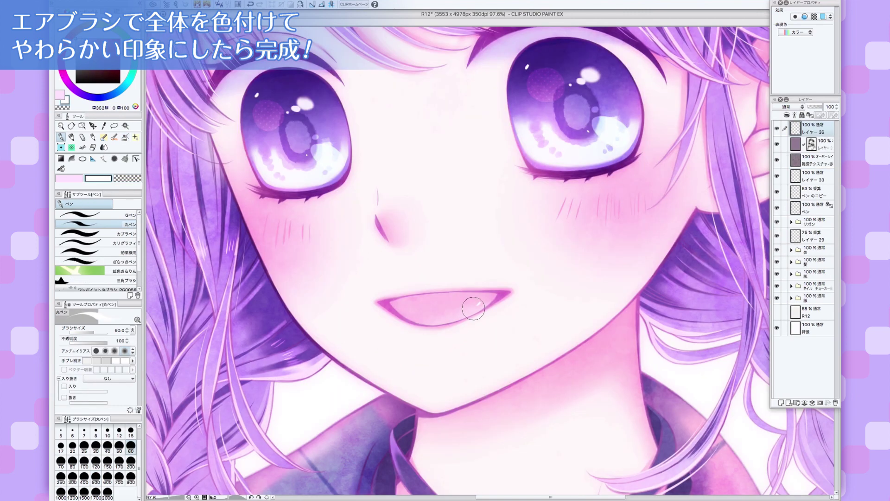
{"action": "scroll", "coordinate": [477, 305], "scroll_direction": "down", "scroll_amount": 5}
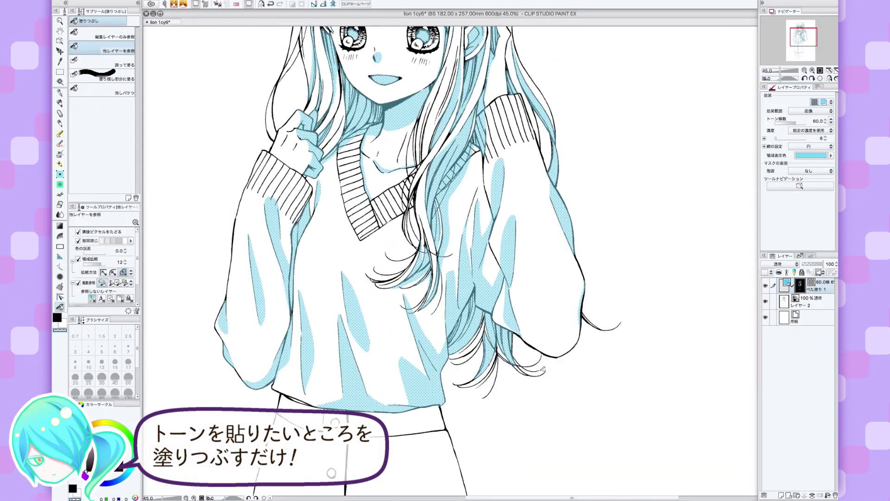
- Fill the skirt of the long-haired girl's line drawing with the checked tone pattern, using the Fill tool that refers to other layers
{"action": "left_click", "coordinate": [197, 4]}
{"action": "left_click", "coordinate": [197, 5]}
{"action": "left_click", "coordinate": [196, 5]}
{"action": "left_click", "coordinate": [197, 4]}
{"action": "left_click", "coordinate": [196, 4]}
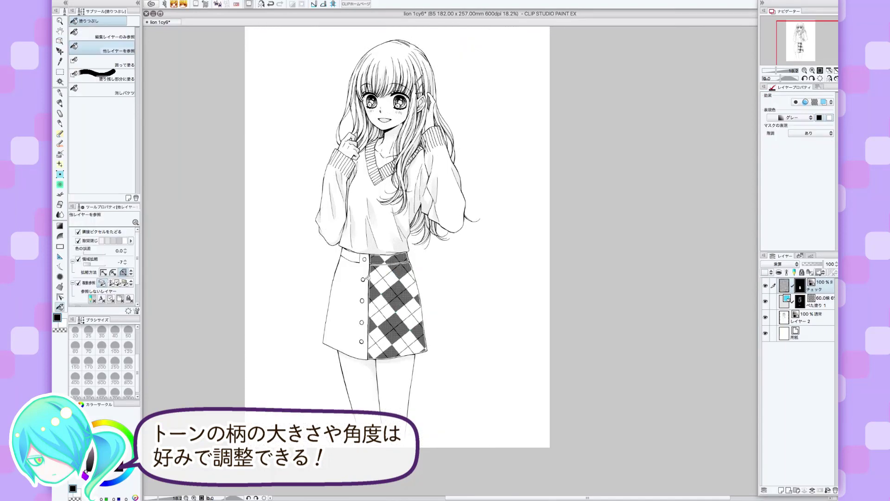
{"action": "left_click", "coordinate": [365, 277]}
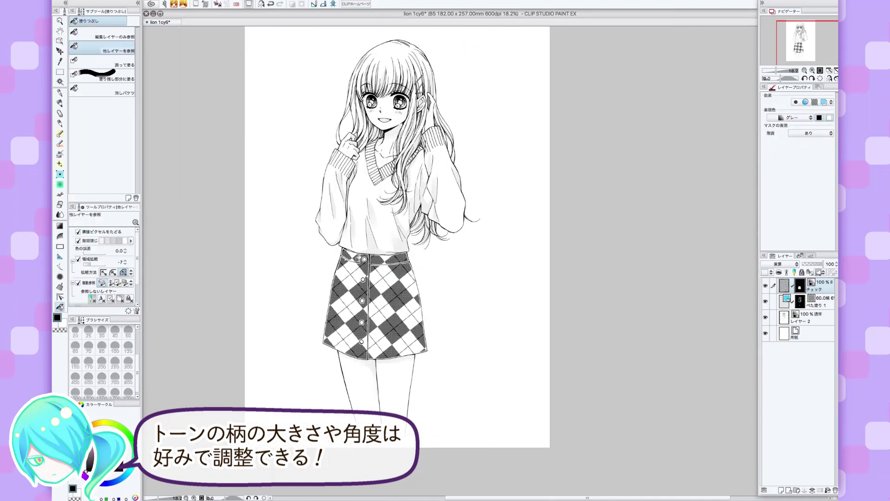